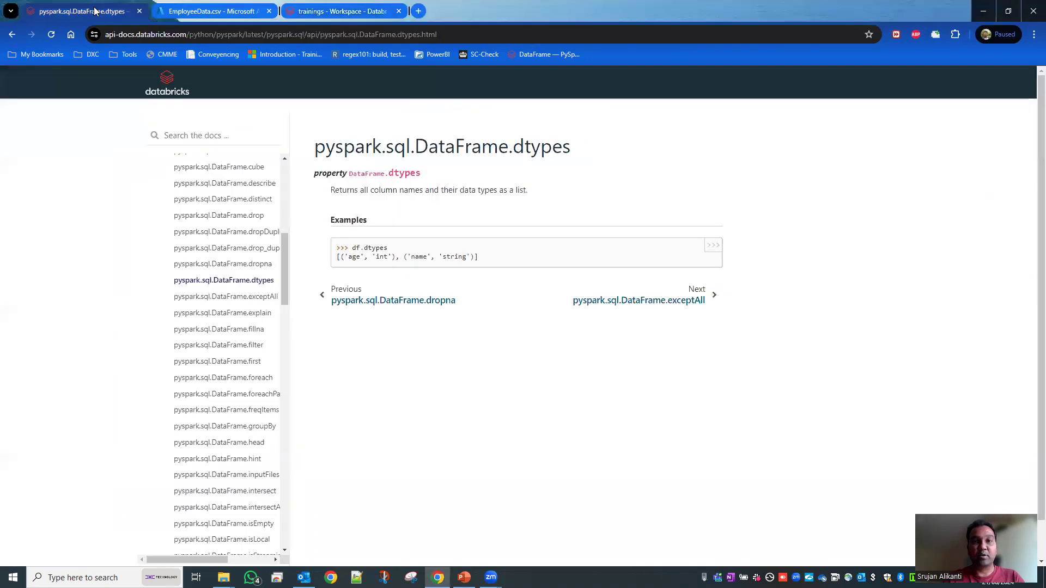
Create a new notebook in the Databricks trainings workspace.
key("ctrl+1")
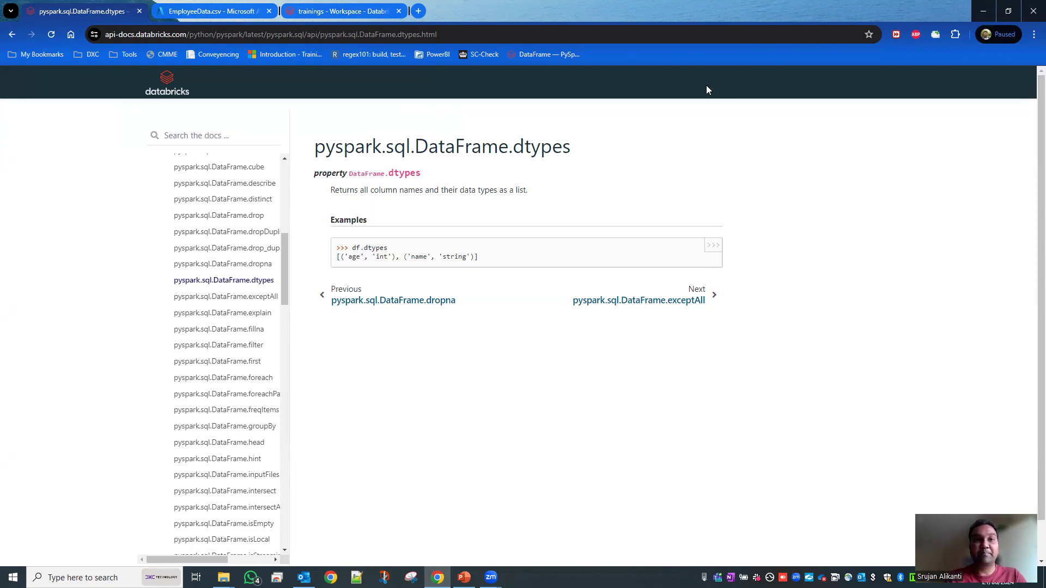
left_click(356, 13)
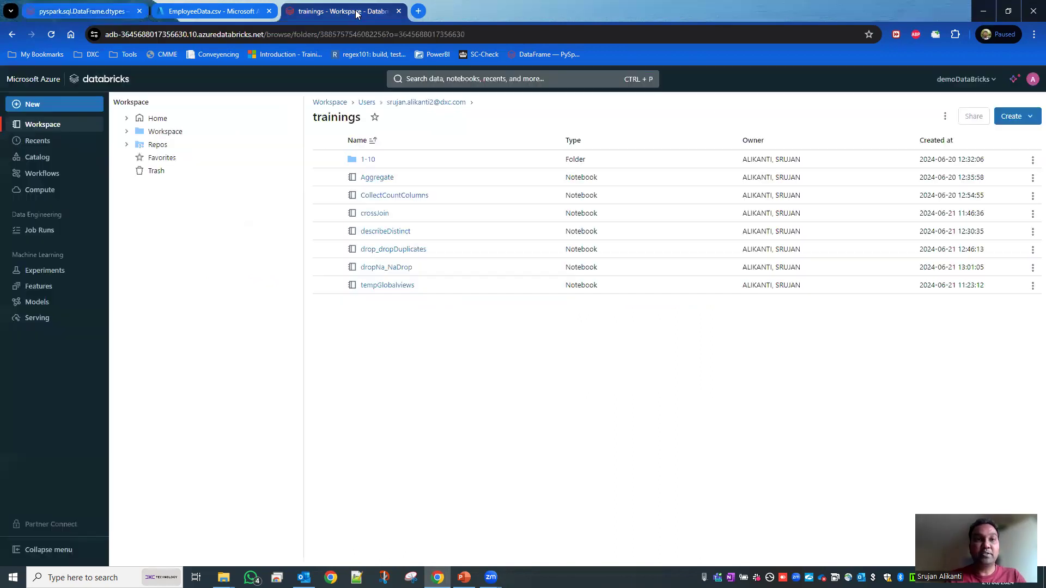
left_click(1027, 121)
left_click(981, 179)
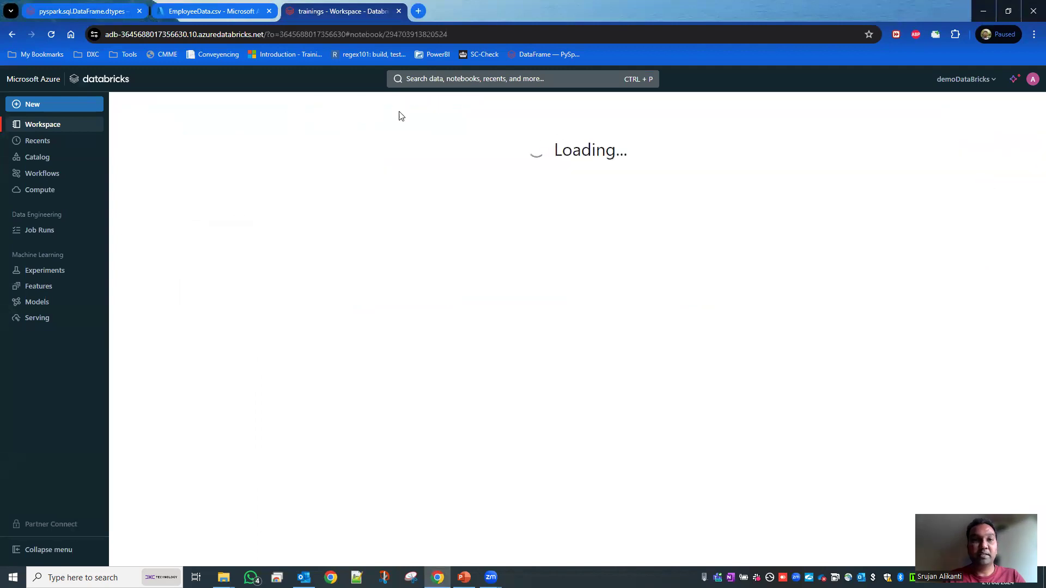
Rename the notebook to 'dTypes' and view the EmployeeData.csv details in the Azure portal.
left_click(235, 105)
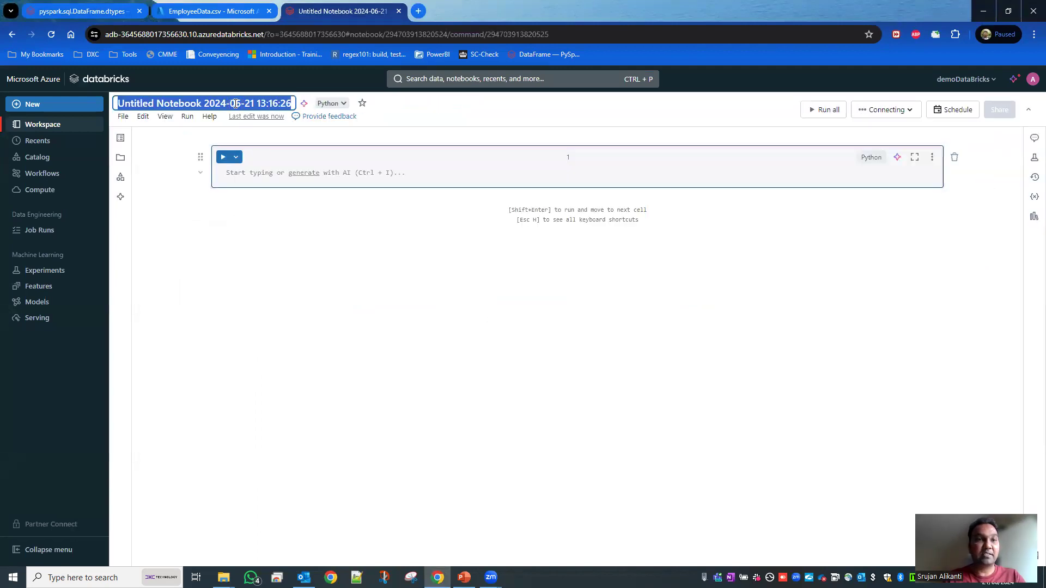
type("dTy")
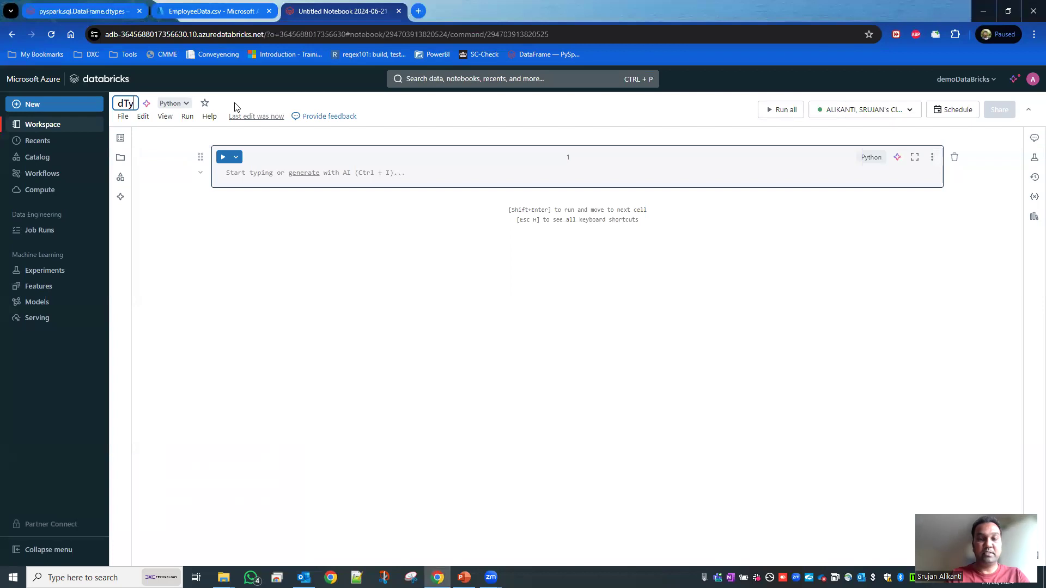
type("pes")
left_click(252, 172)
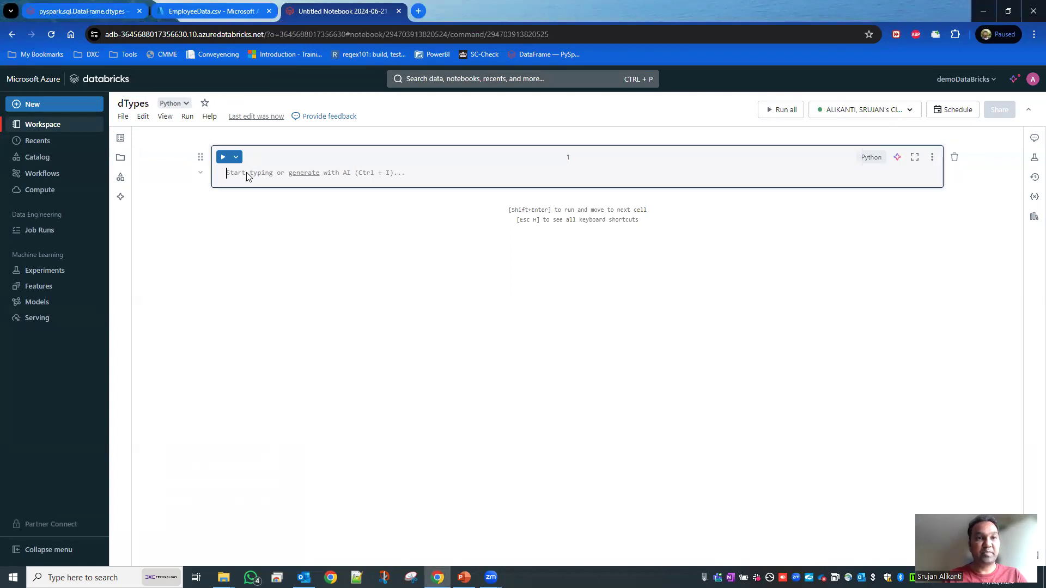
left_click(217, 14)
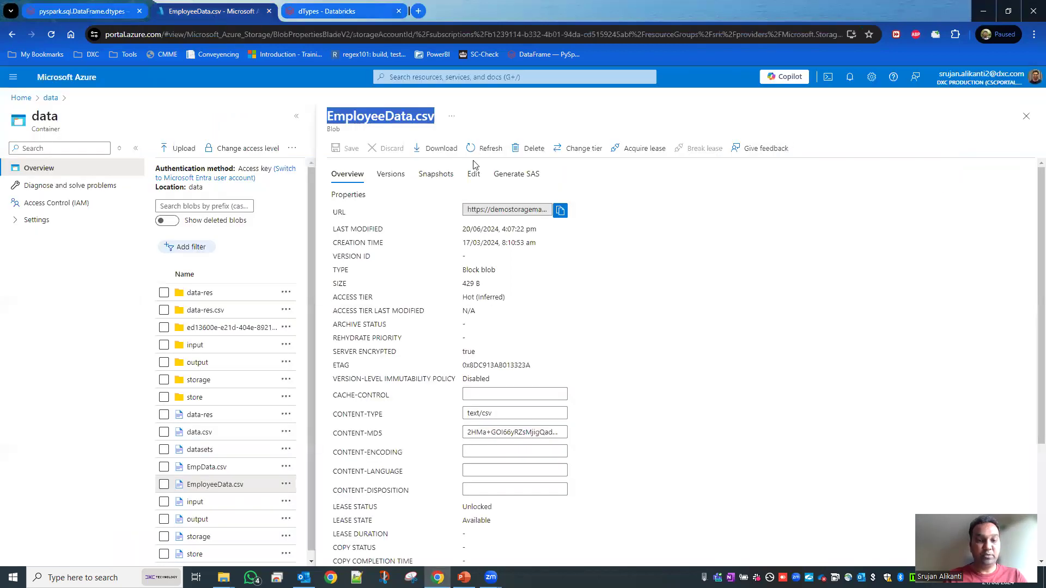
Write a spark.read.csv line reading EmployeeData.csv from /mnt/data with header=True and inferSchema=True.
left_click(359, 14)
left_click(337, 177)
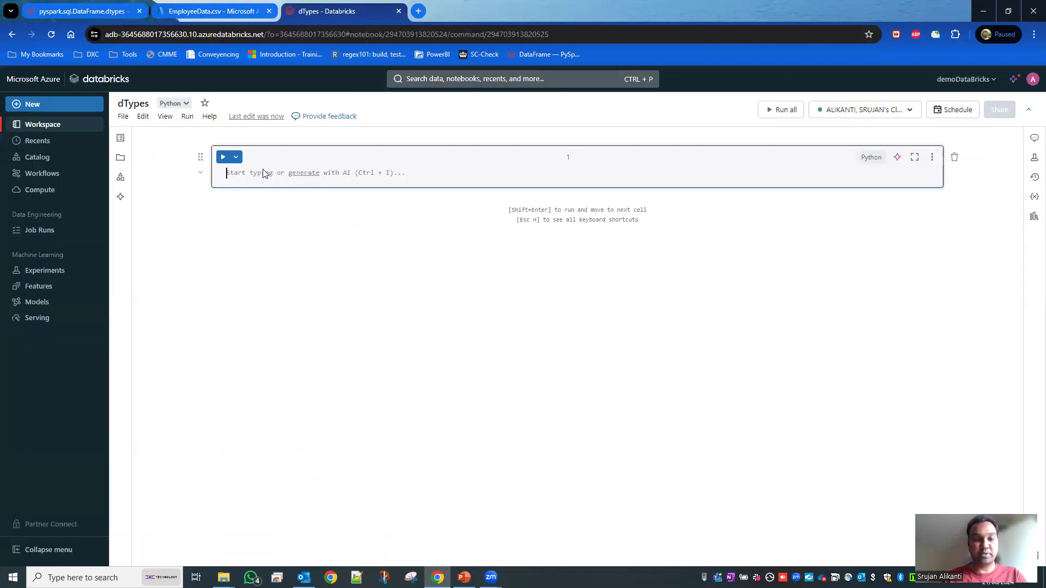
type("df =")
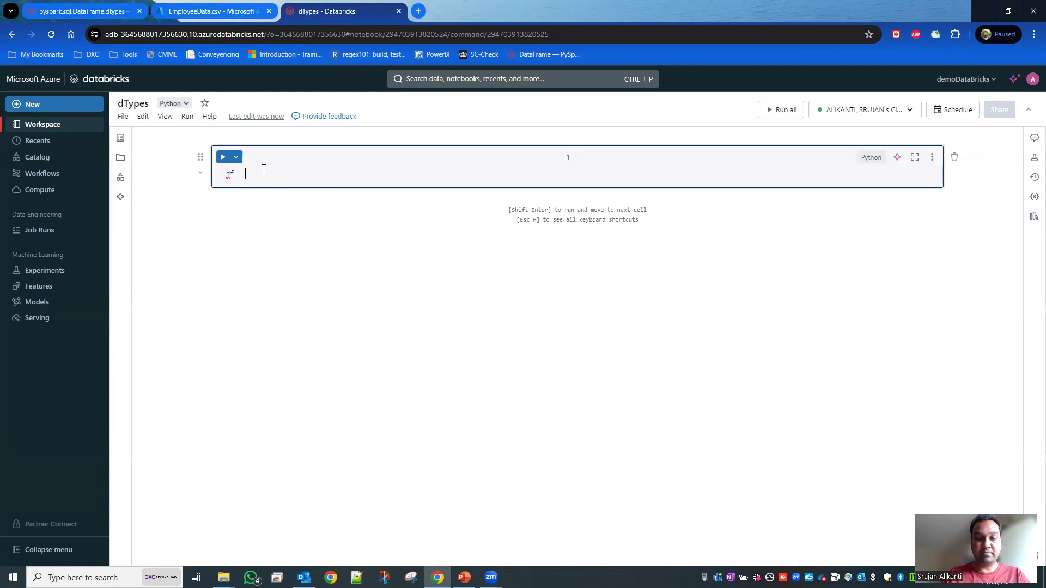
type(" spark.c")
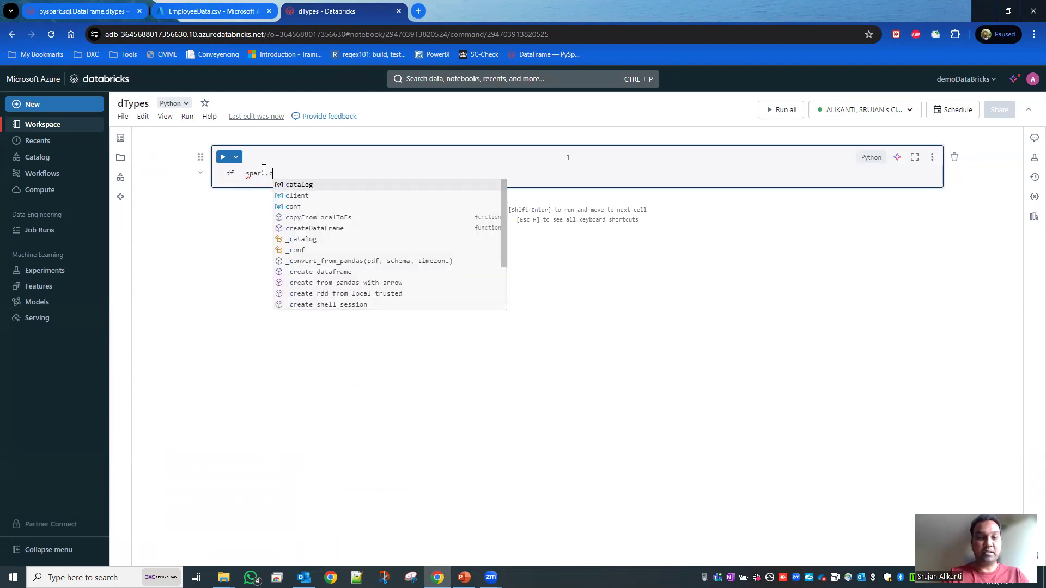
key("BackSpace")
type("read")
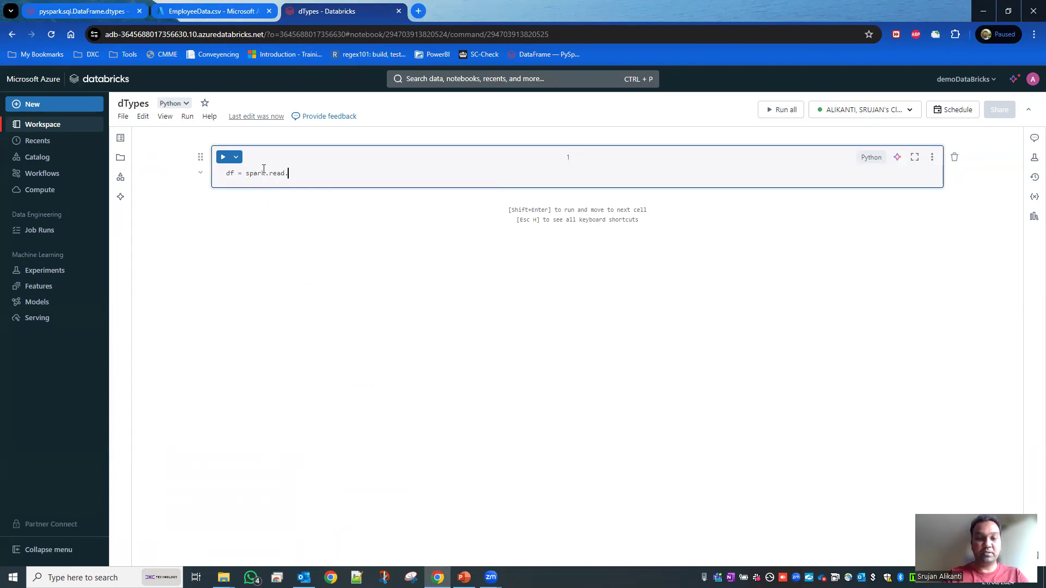
type(".c")
type("s")
key("BackSpace")
key("BackSpace")
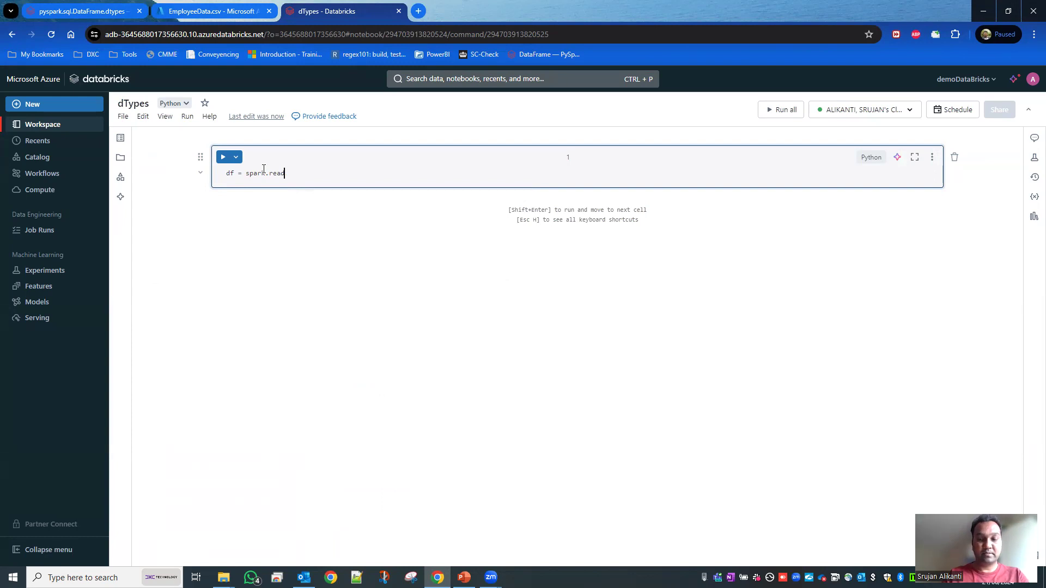
type("csv(")
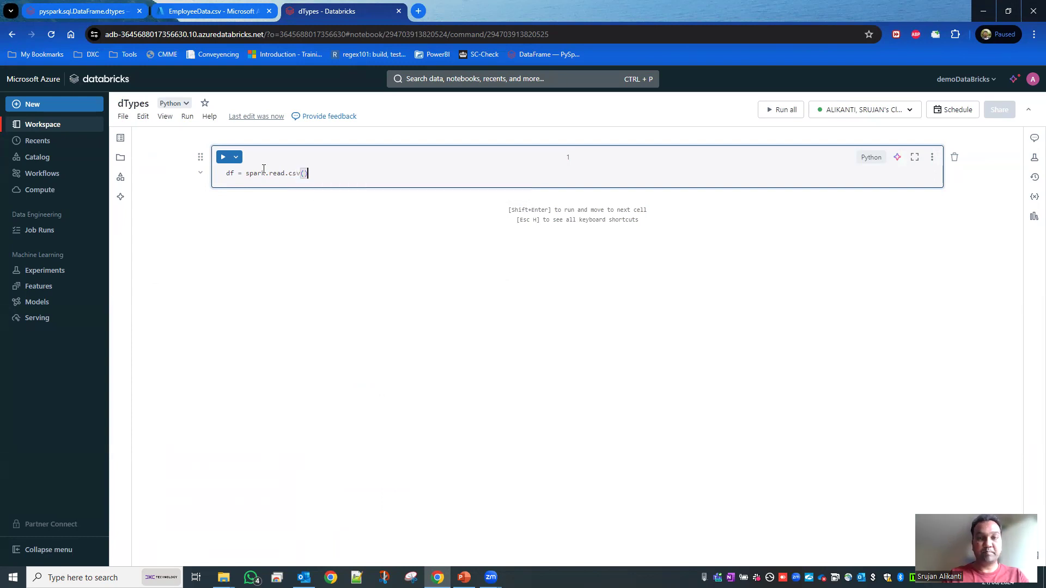
type("pa")
key("Tab")
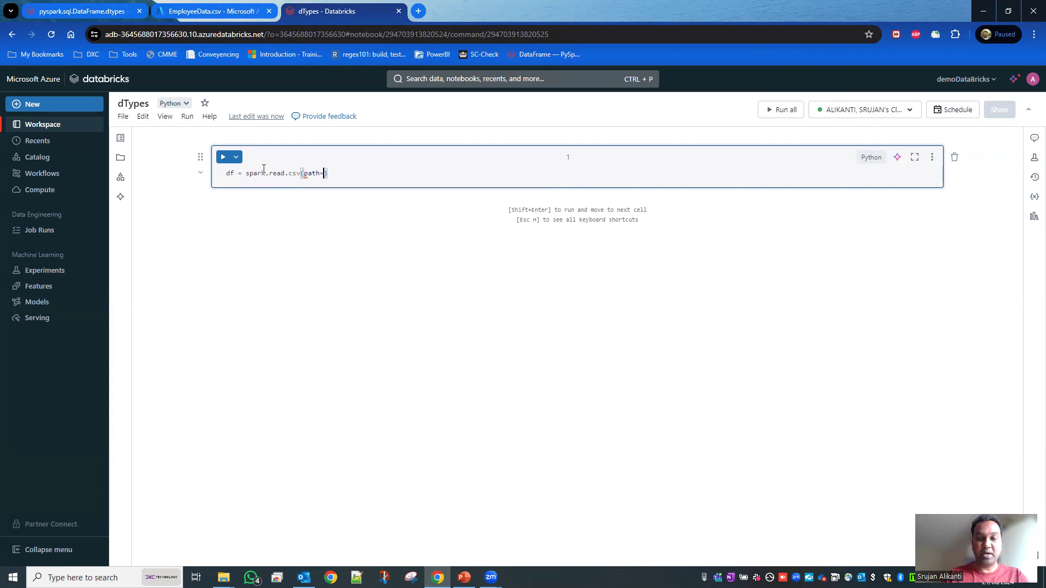
type("'/mn")
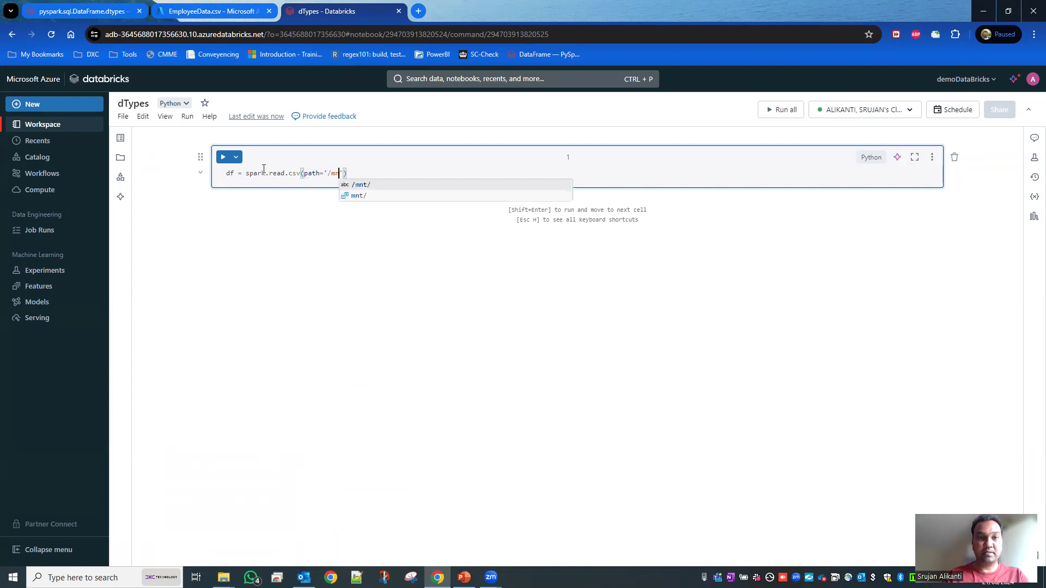
key("Tab")
key("Tab")
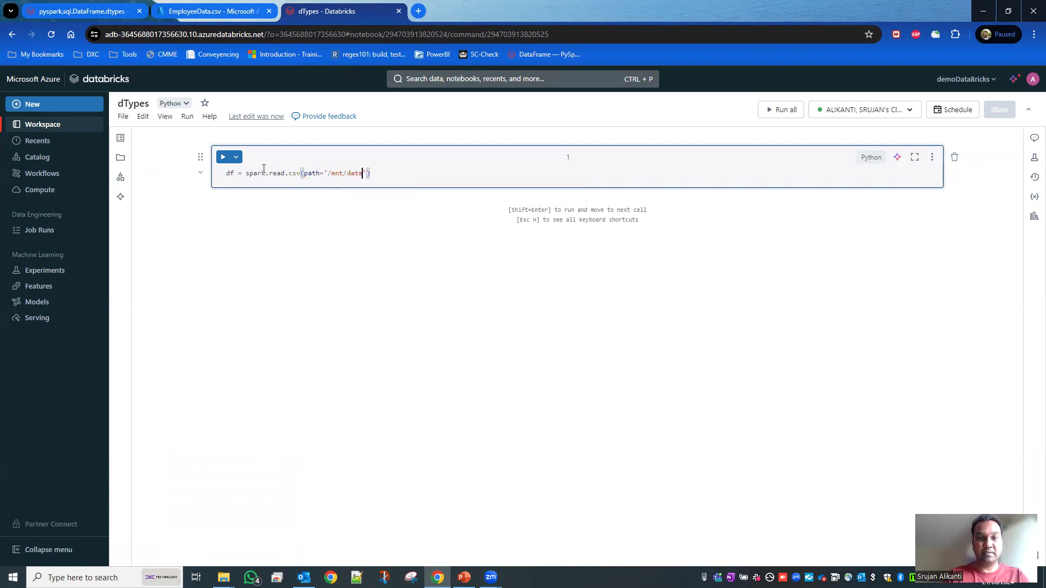
key("Tab")
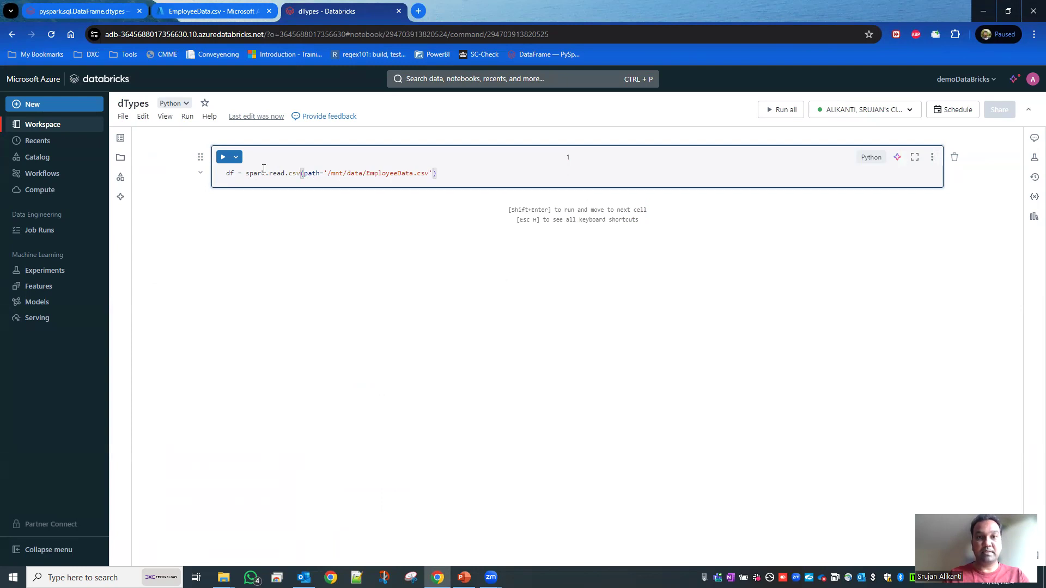
type(", ")
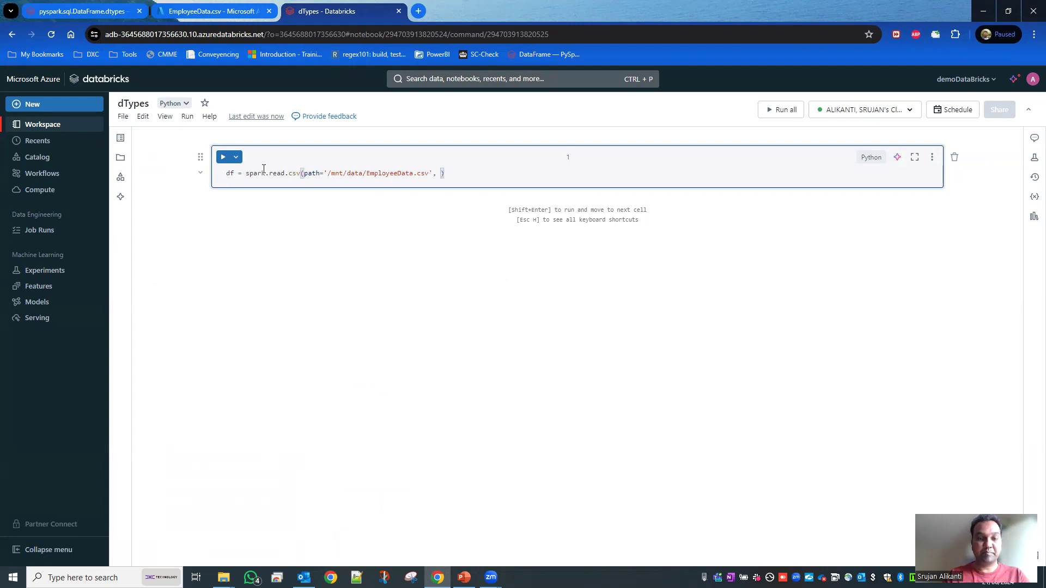
type("header=")
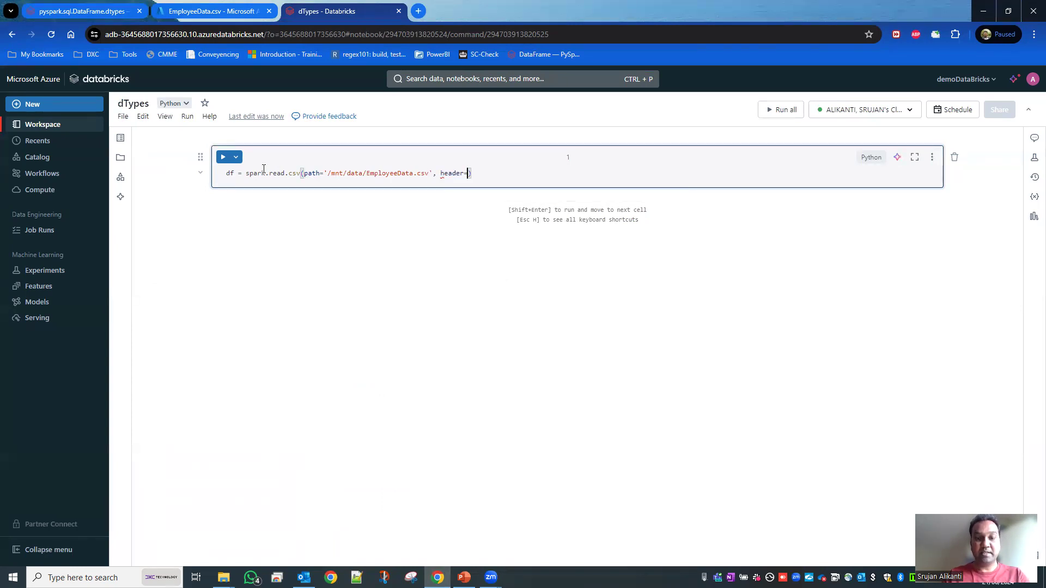
type("True")
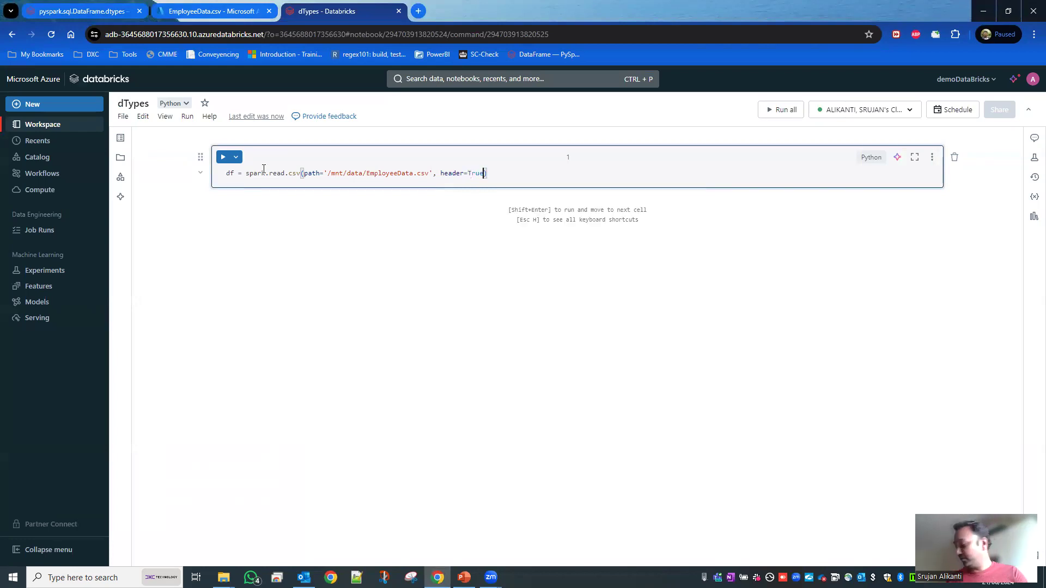
type(", ")
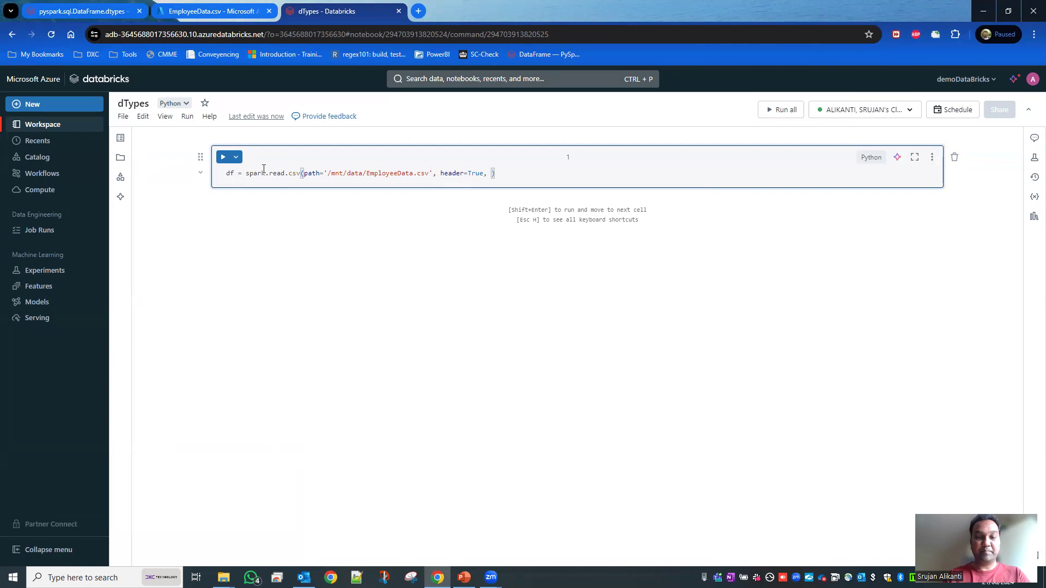
type("inferSchema=")
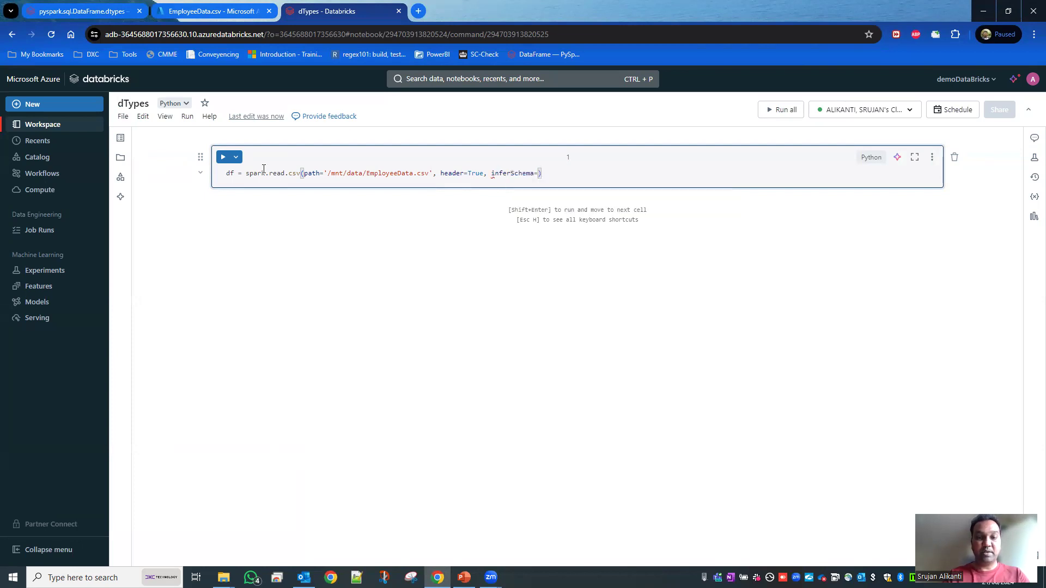
type("True")
Add df.show() and df.dtypes lines and run the first cell.
key("Return")
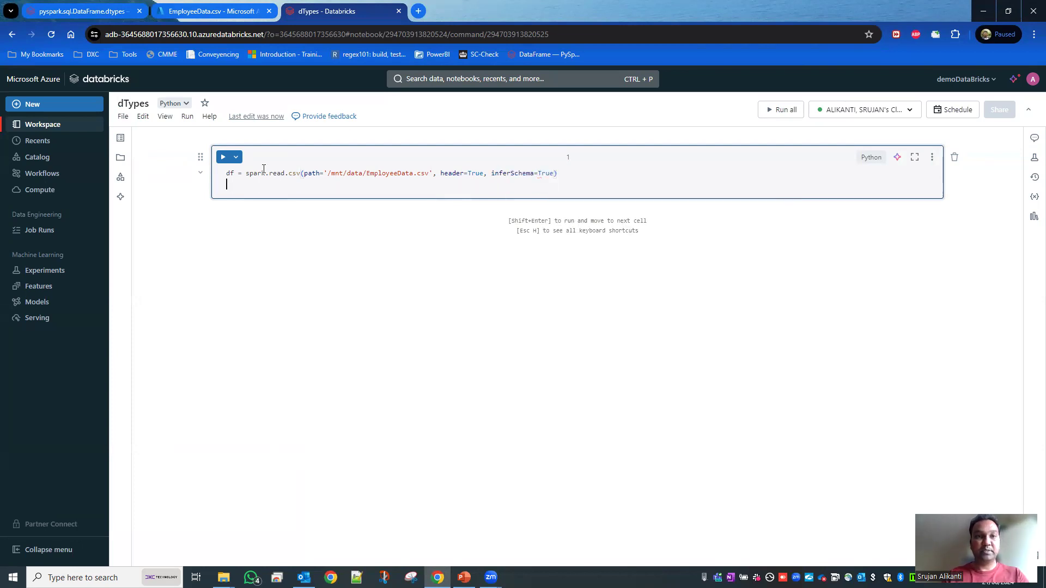
type("df.")
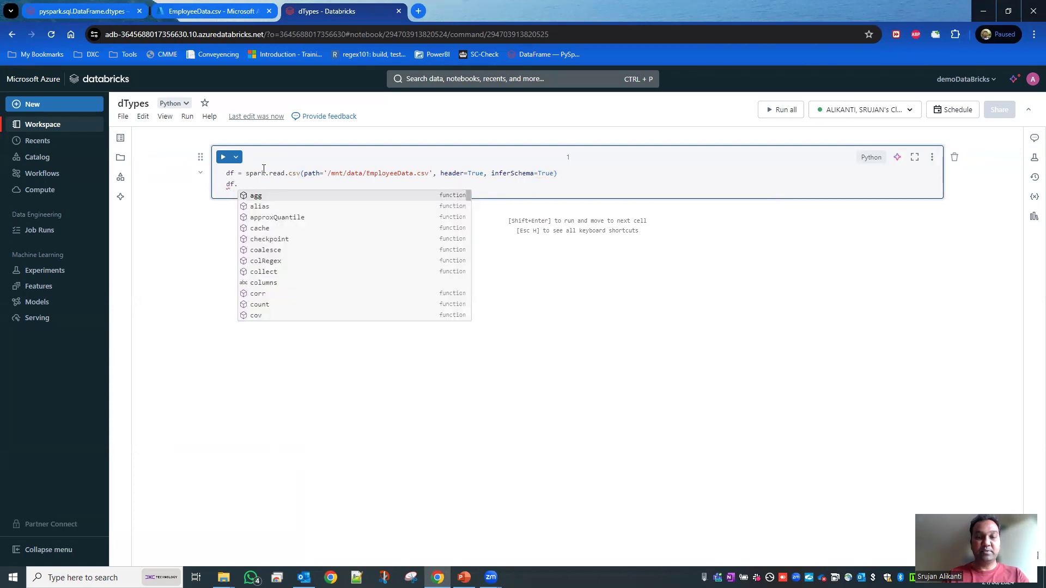
type("sh")
key("Return")
type("()")
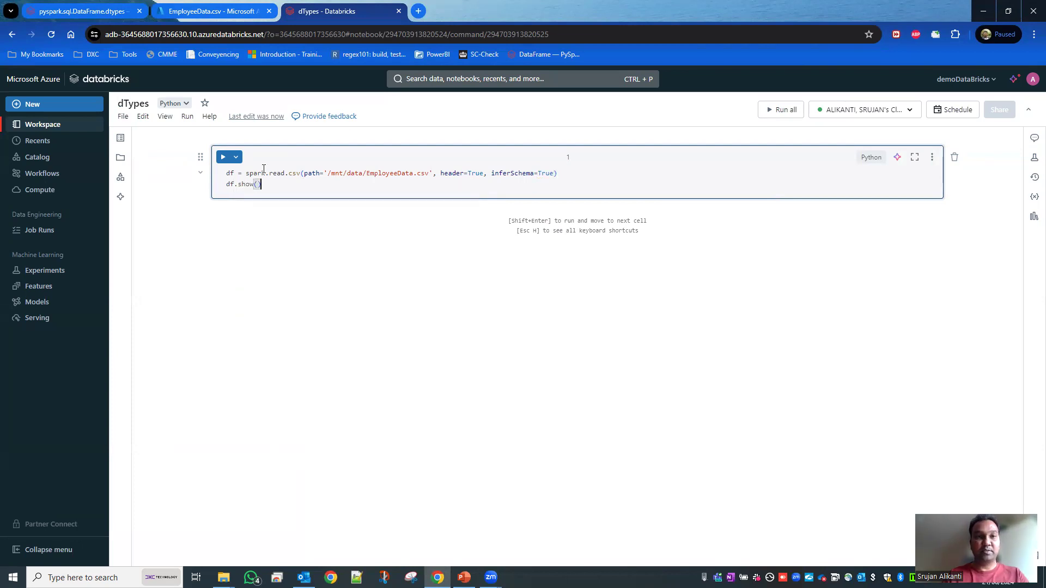
key("Return")
type("f")
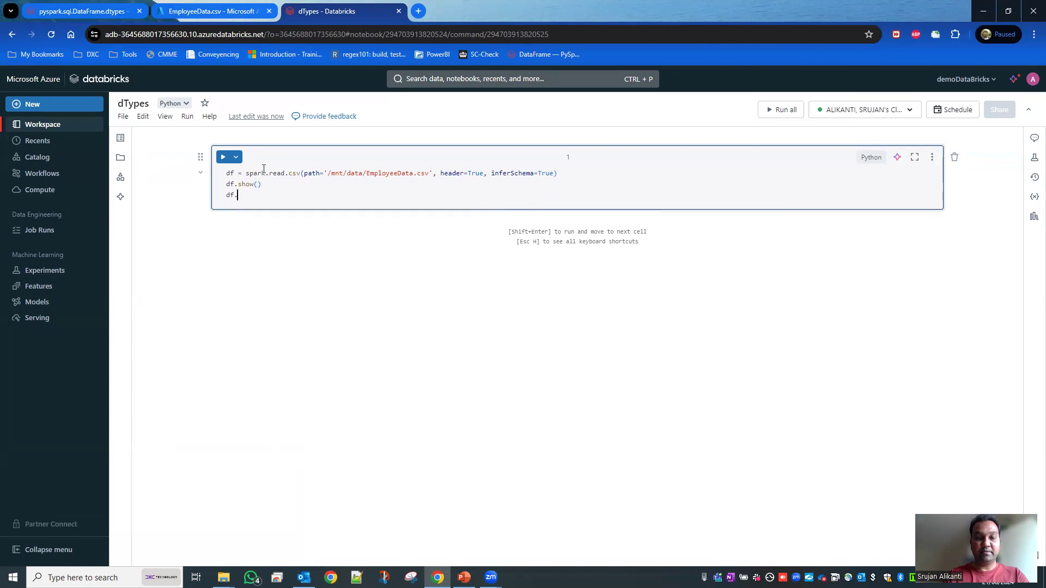
type(".dt")
key("Return")
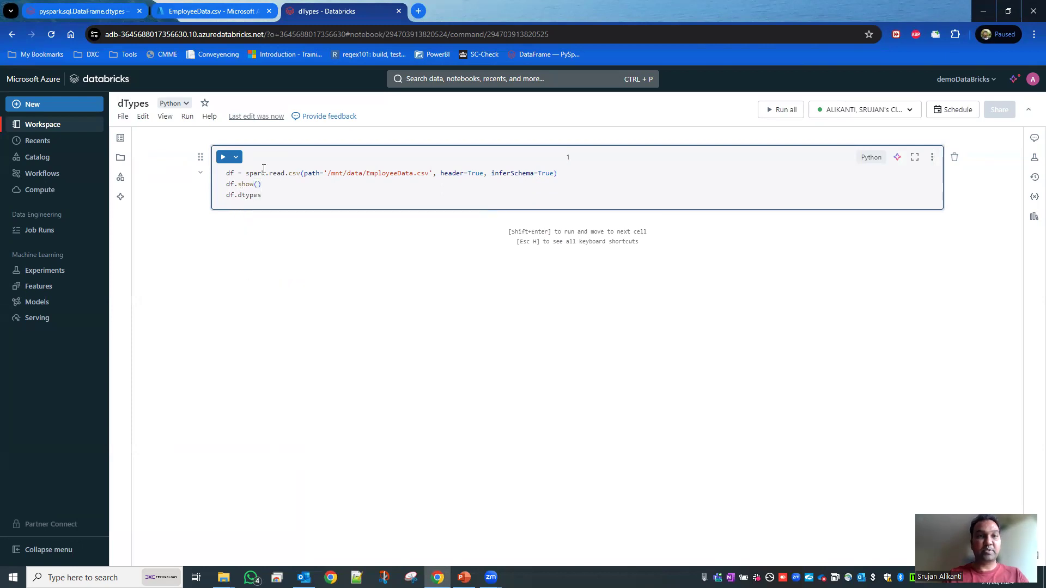
key("shift+Return")
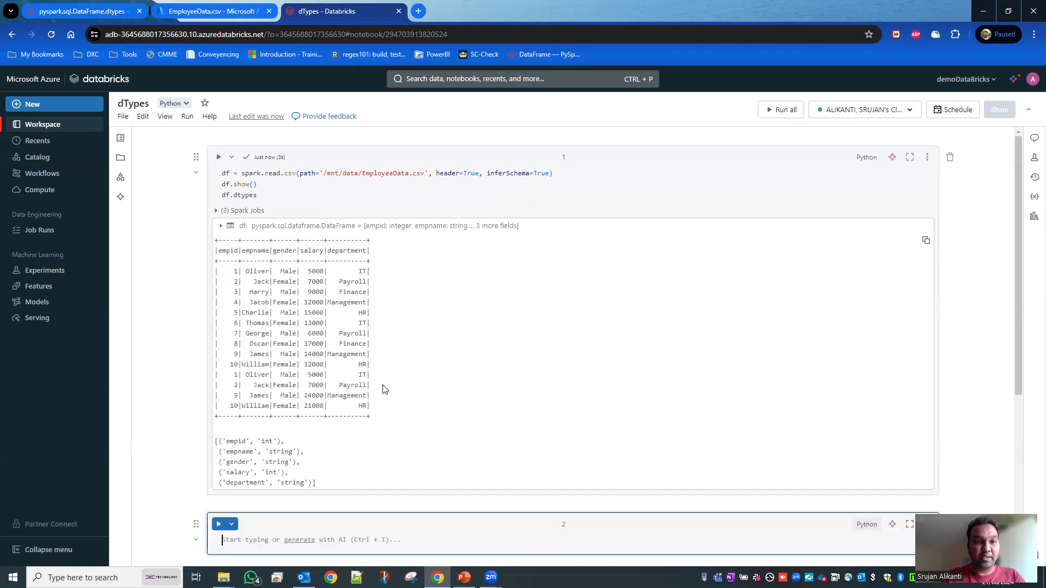
Highlight the employee table, the read path and options, and the column-type list in turn.
left_click_drag(375, 418, 272, 266)
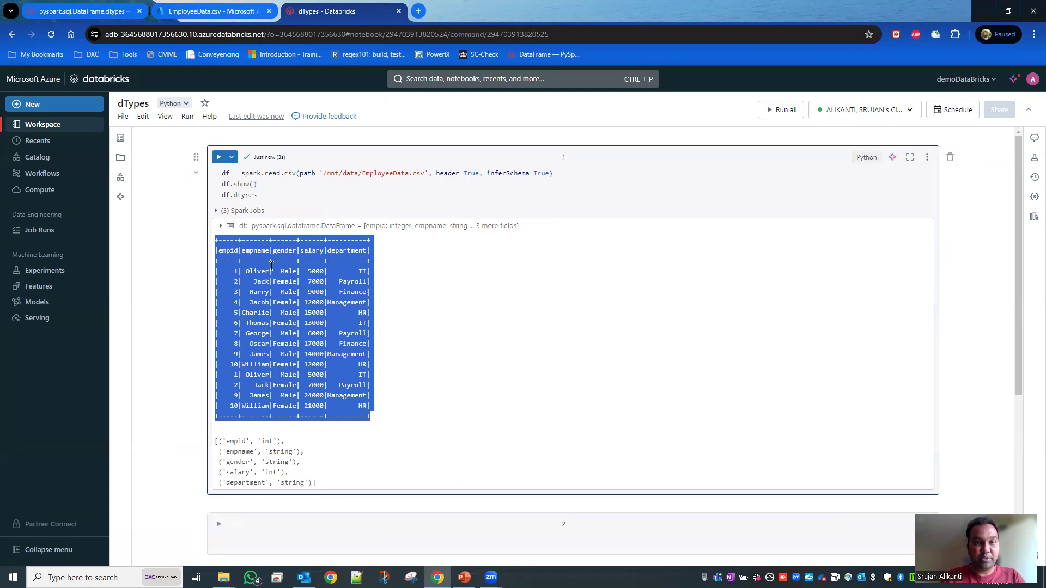
left_click(403, 378)
left_click_drag(554, 173, 222, 174)
left_click(259, 185)
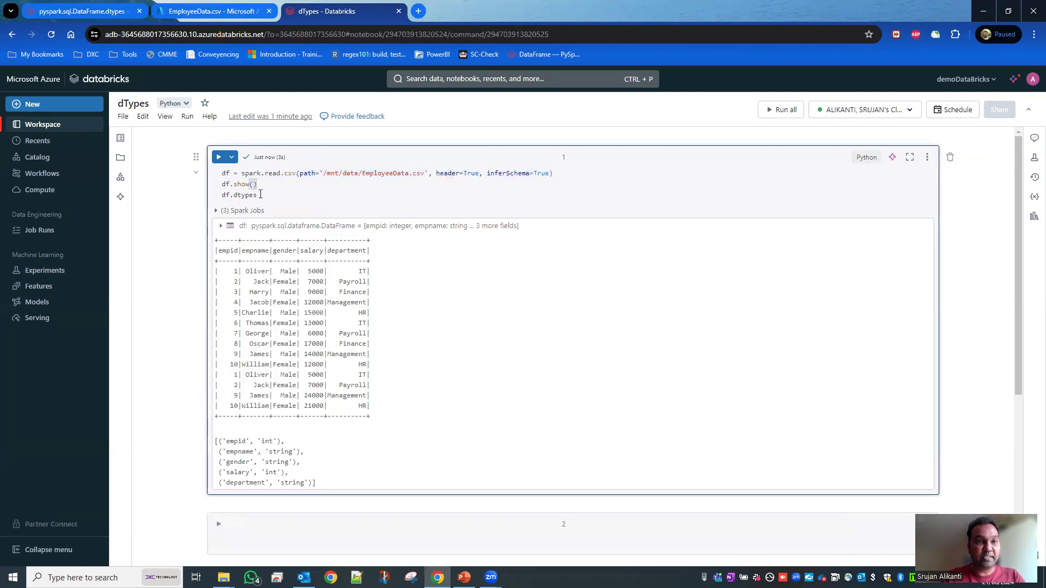
left_click_drag(317, 484, 215, 439)
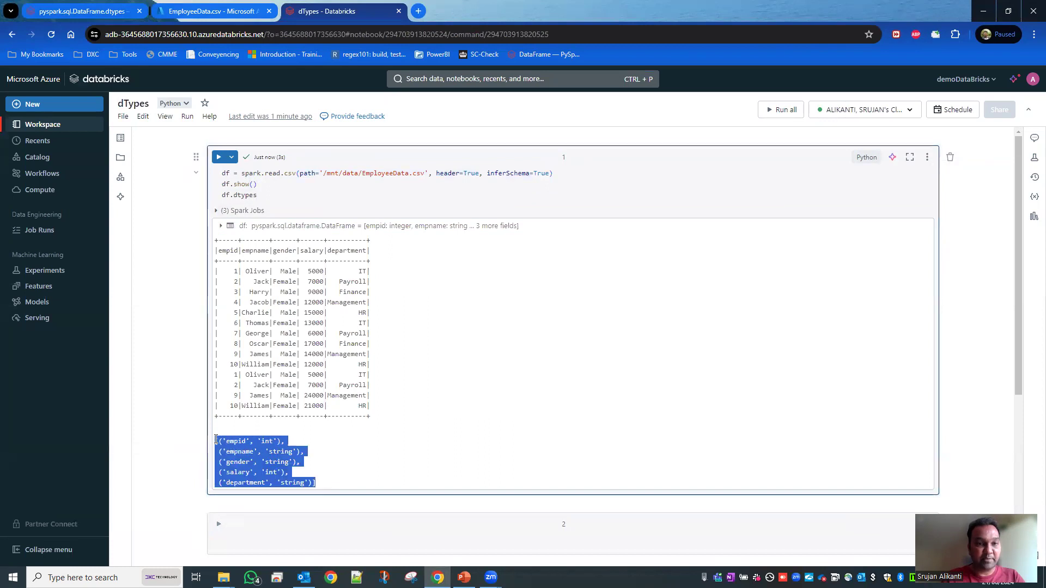
left_click(259, 451)
Highlight empid and salary with their inferred int types in the dtypes output.
double_click(239, 441)
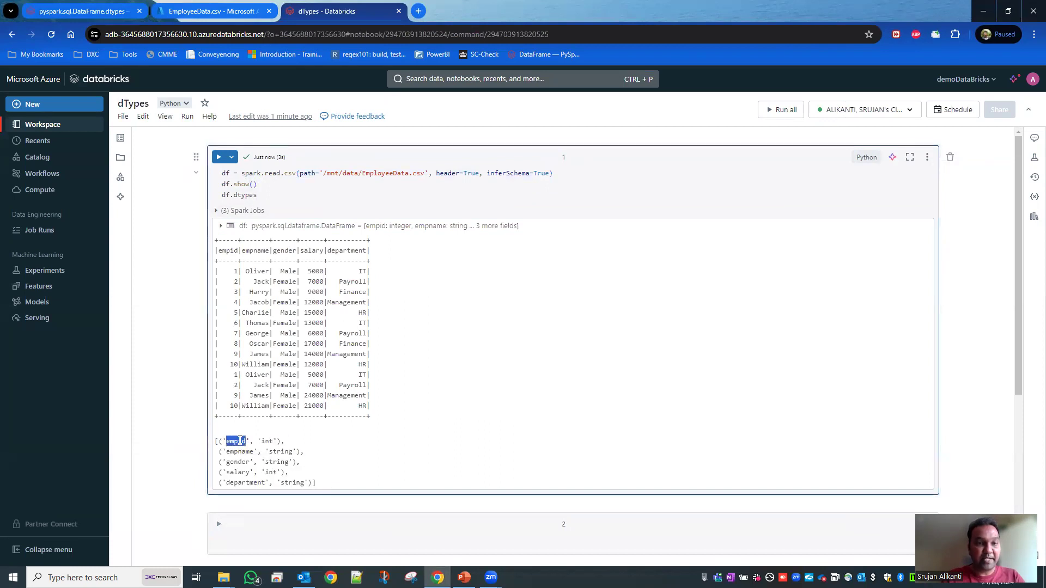
double_click(266, 441)
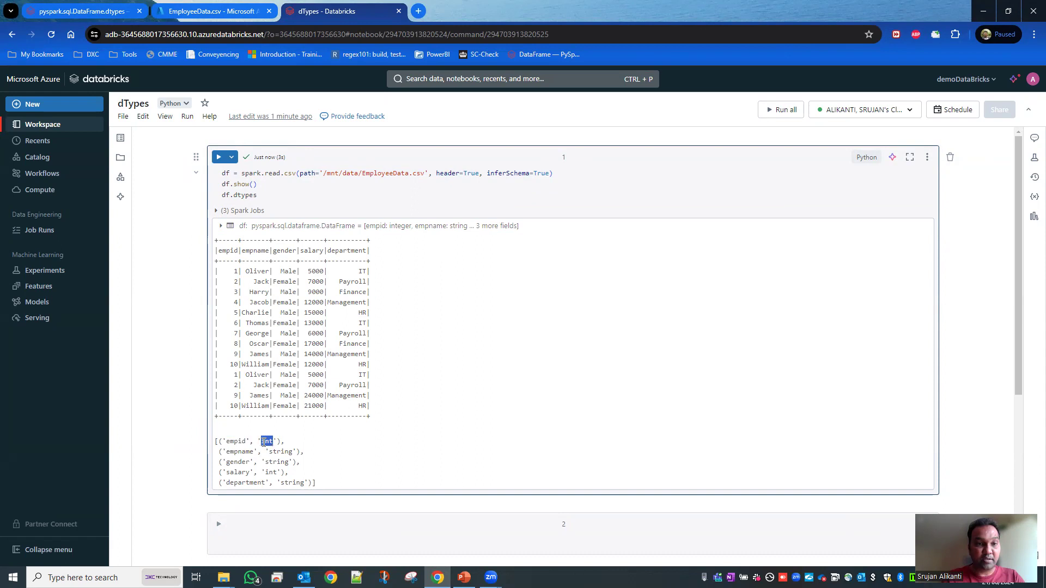
left_click(238, 462)
left_click_drag(228, 472, 278, 472)
left_click(259, 482)
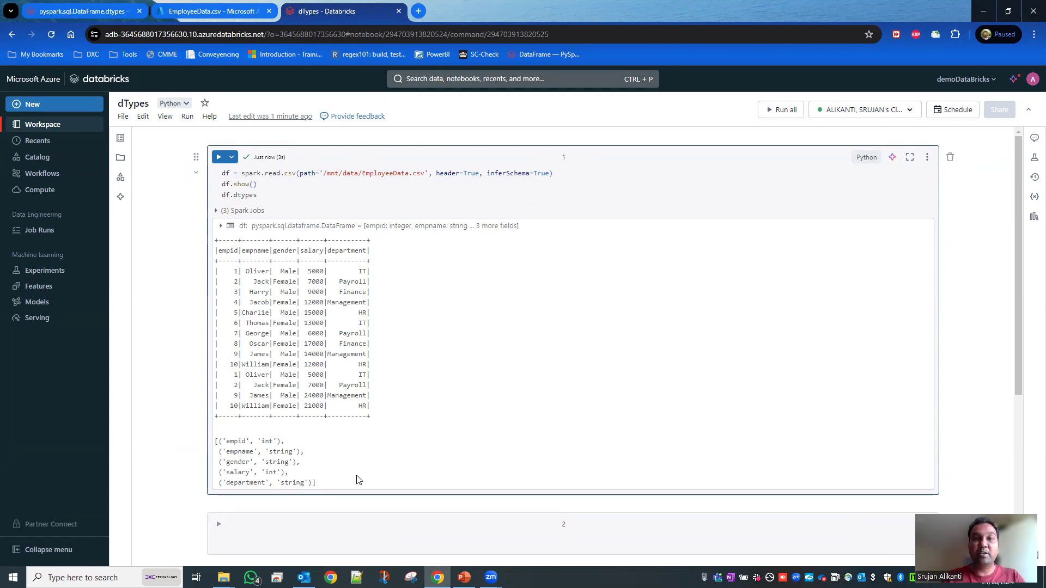
left_click_drag(549, 173, 482, 173)
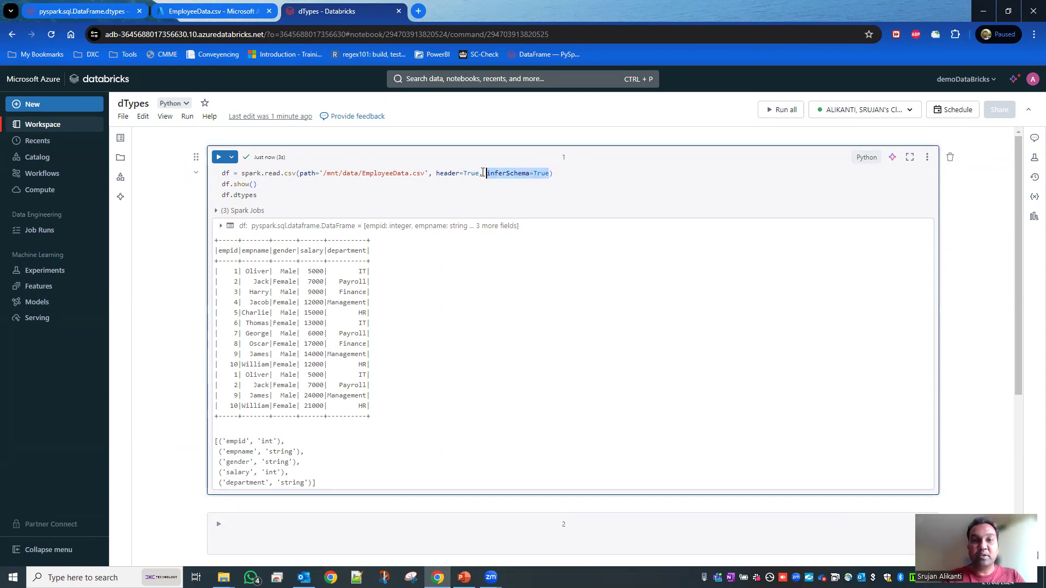
key("BackSpace")
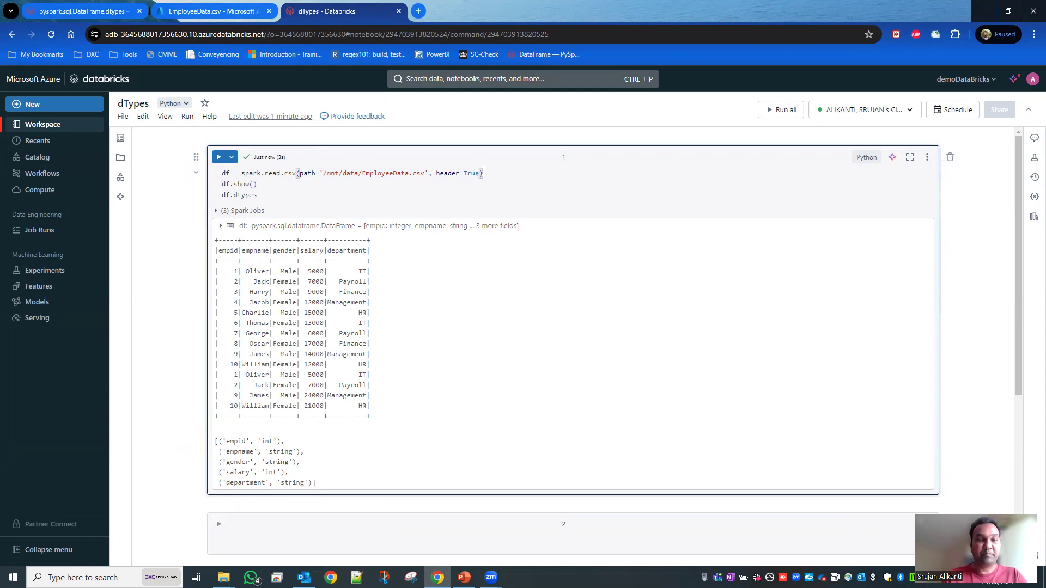
key("shift+Return")
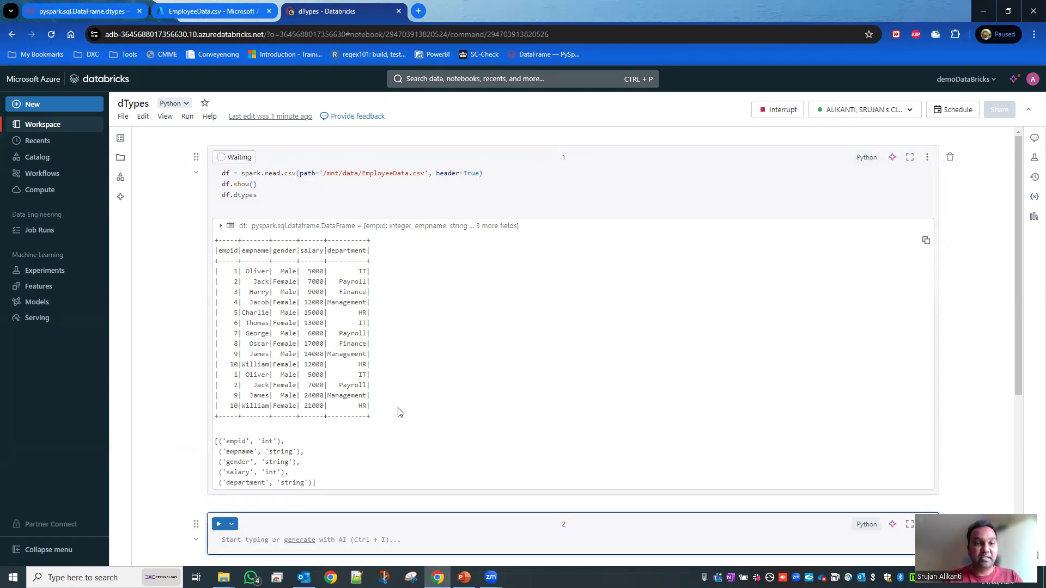
left_click_drag(303, 484, 216, 442)
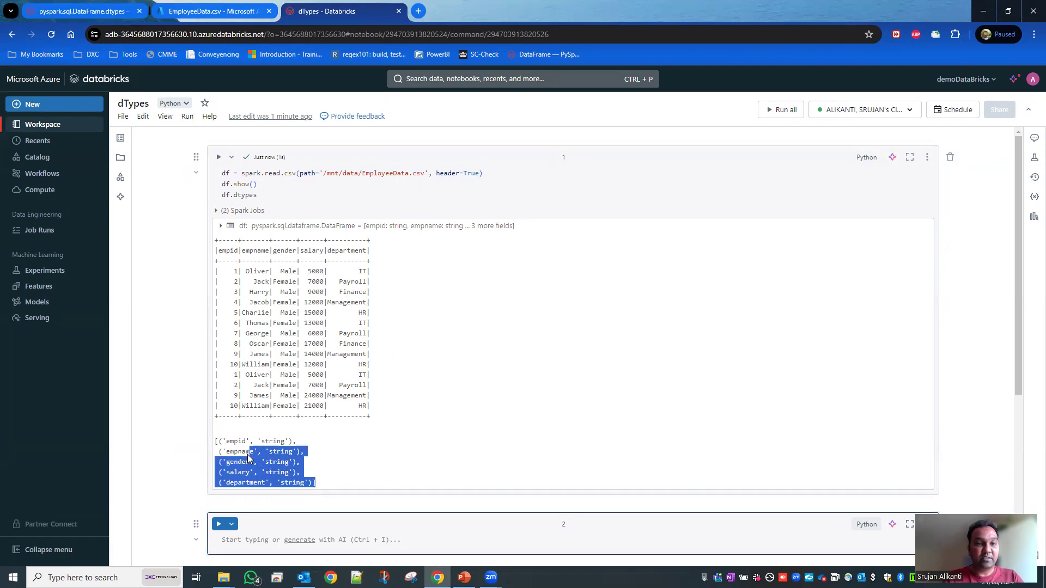
left_click(367, 470)
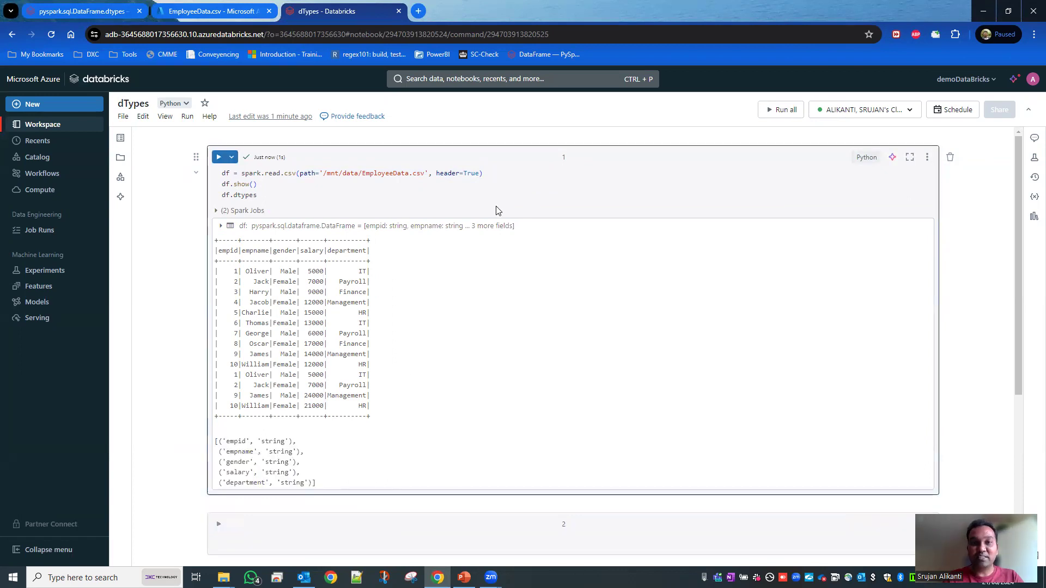
left_click(707, 177)
type(", ")
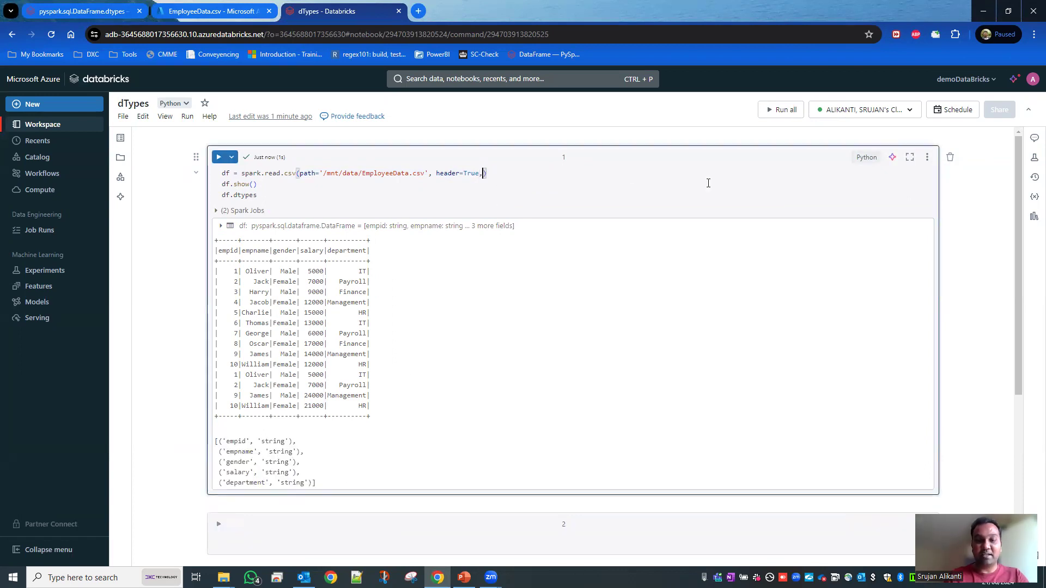
type("inf")
key("Tab")
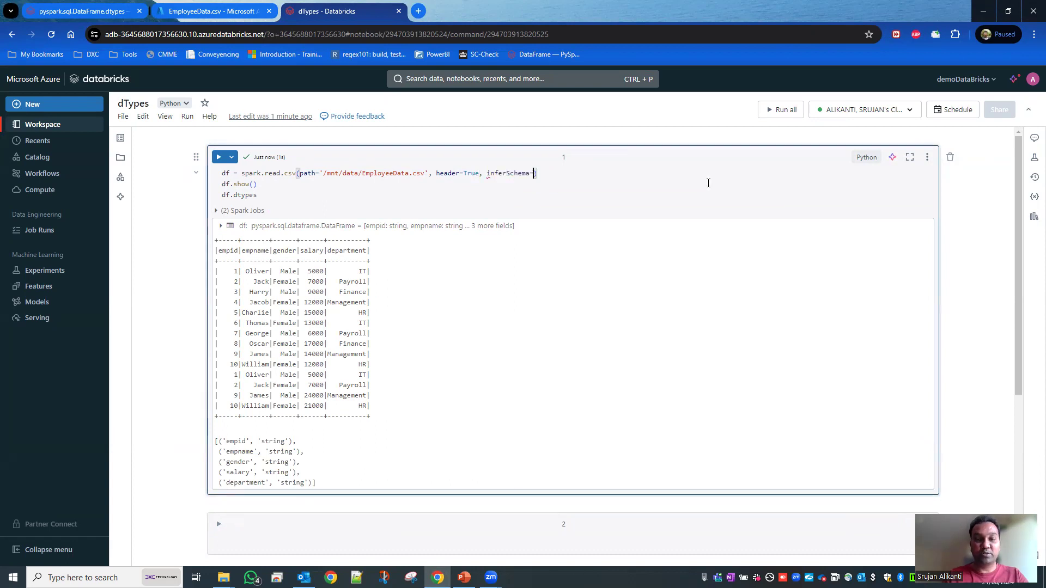
type("True")
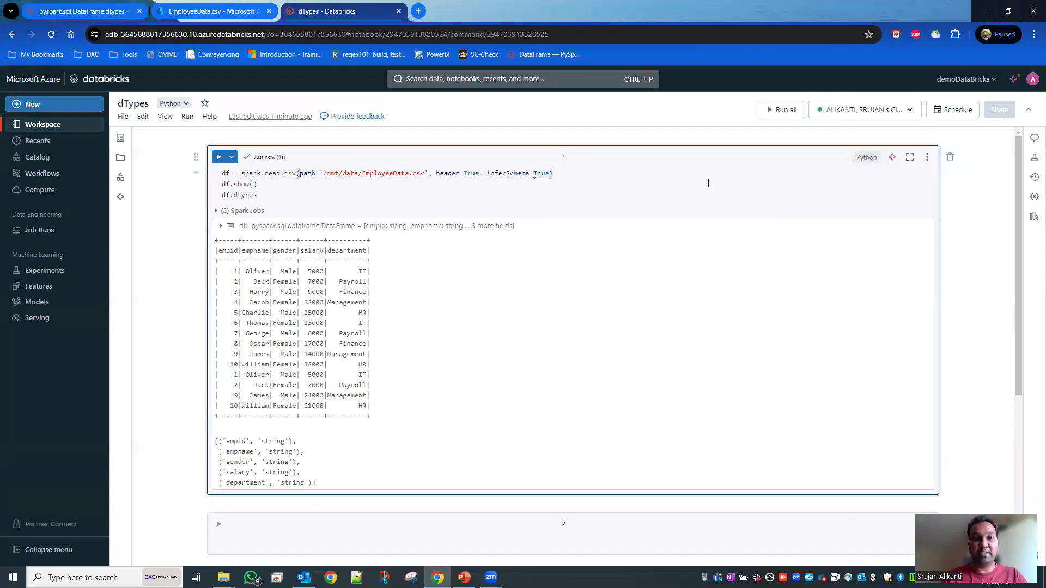
key("shift+Return")
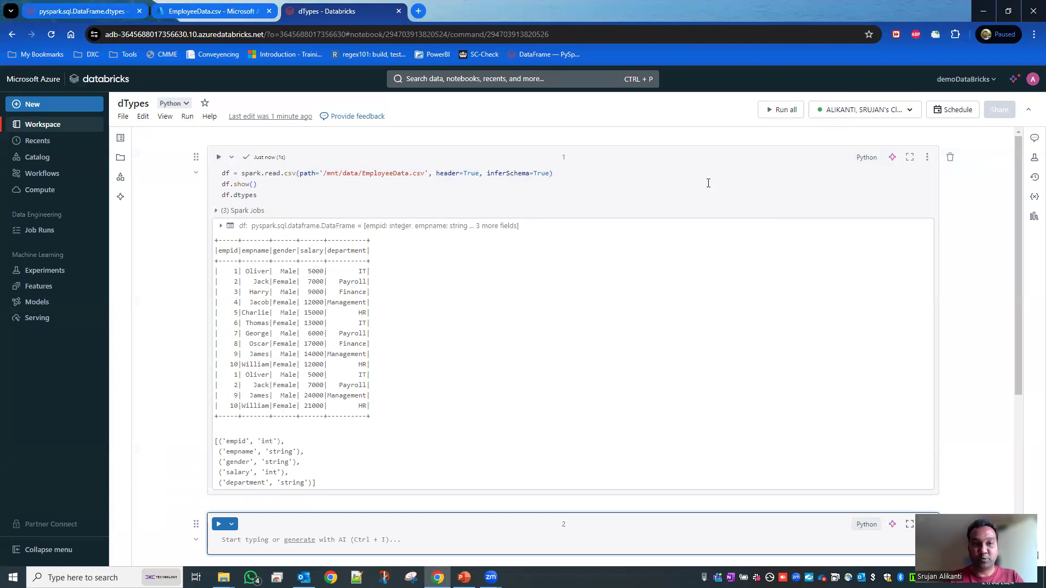
mouse_move(447, 436)
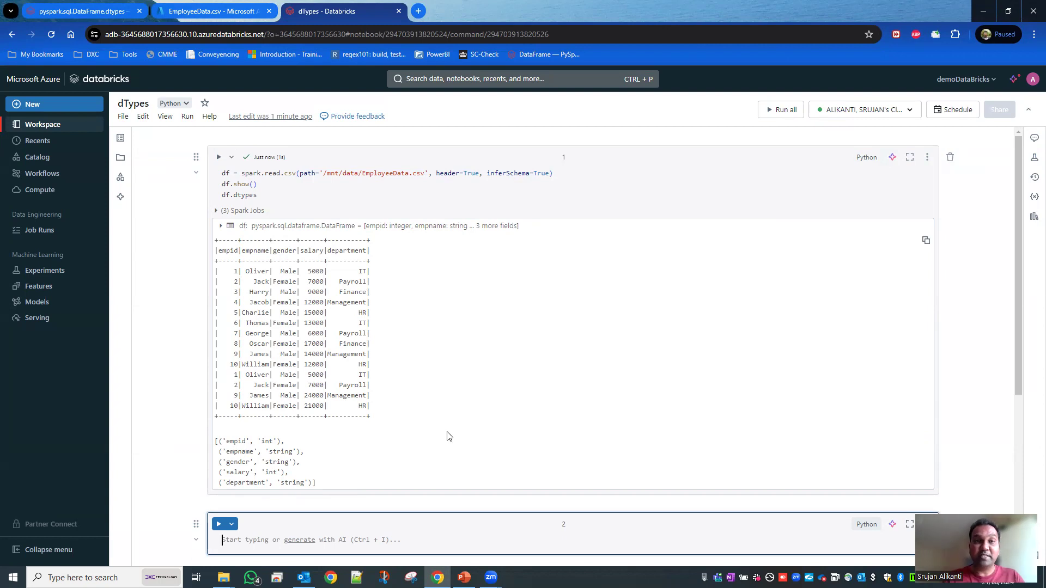
scroll(447, 436, "down", 1)
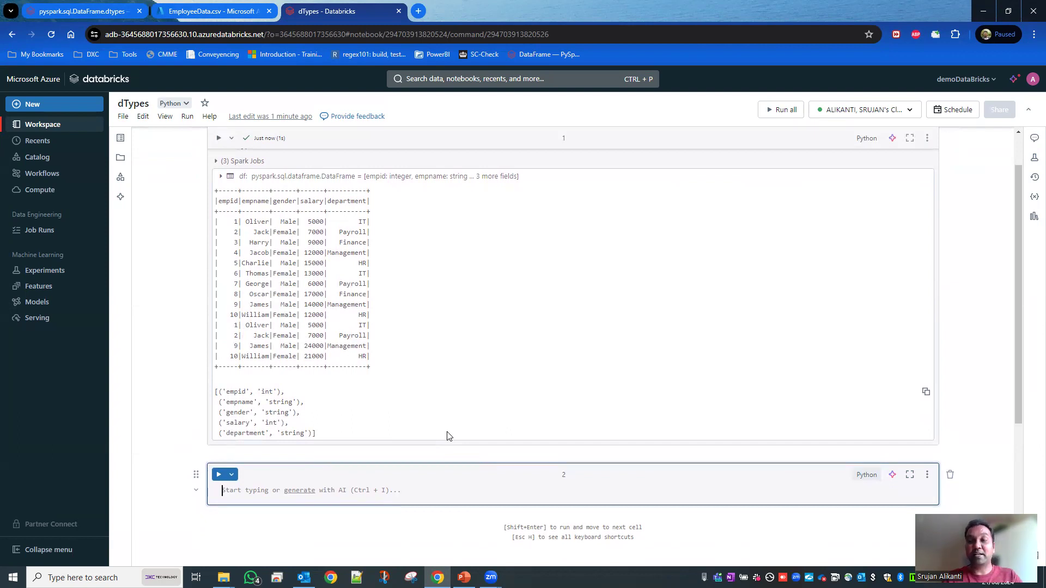
scroll(447, 436, "down", 1)
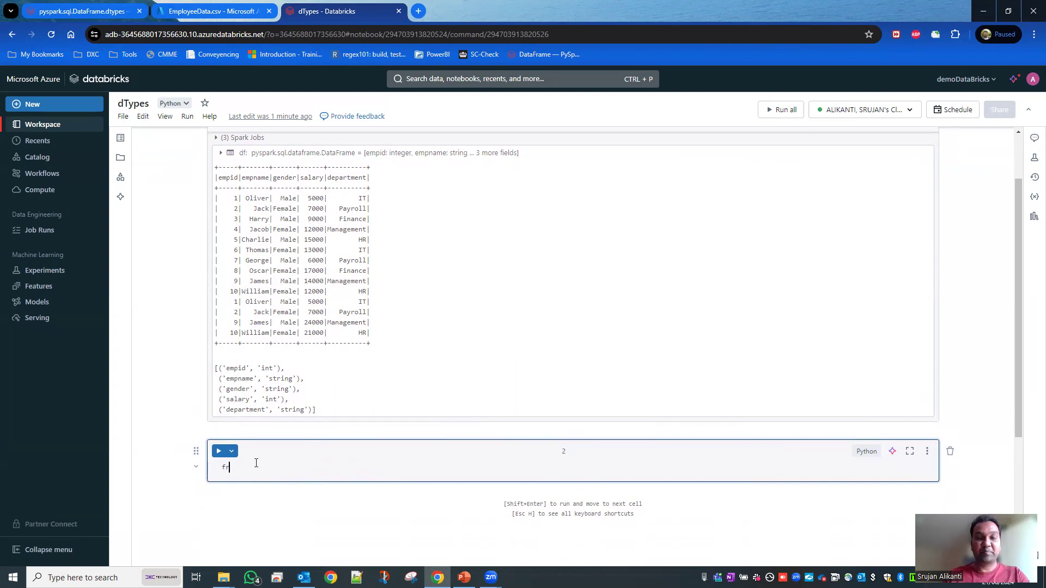
type("from p")
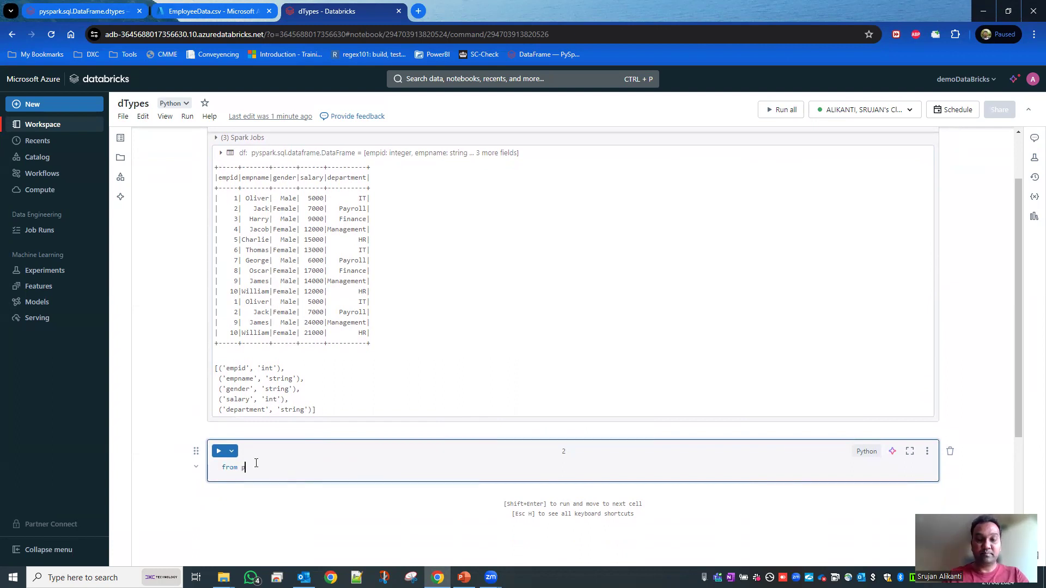
type("ys")
Write 'from pyspark.sql.types import *' as the first line of cell 2.
key("Tab")
type(".")
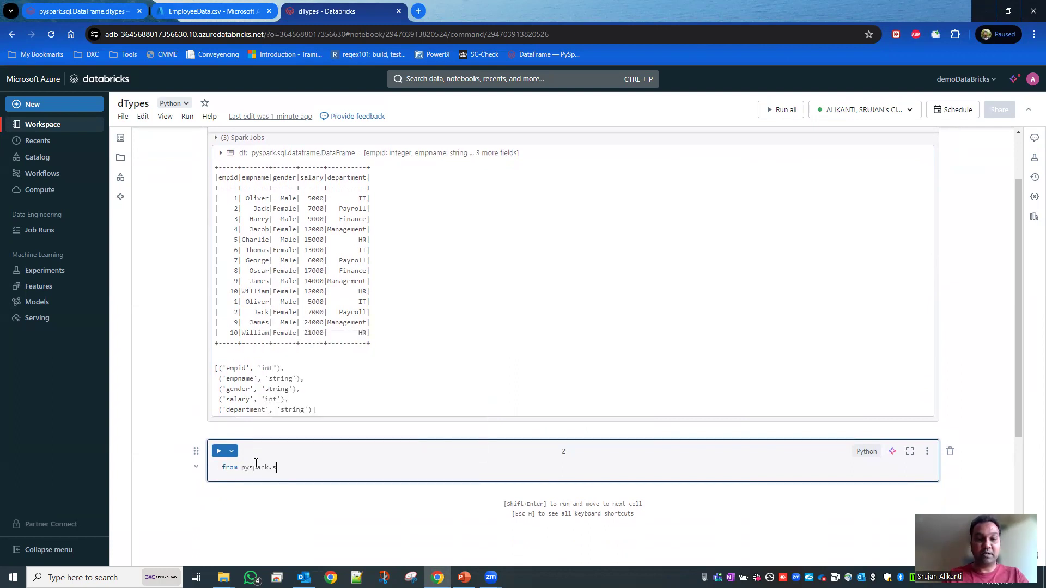
type("sql.")
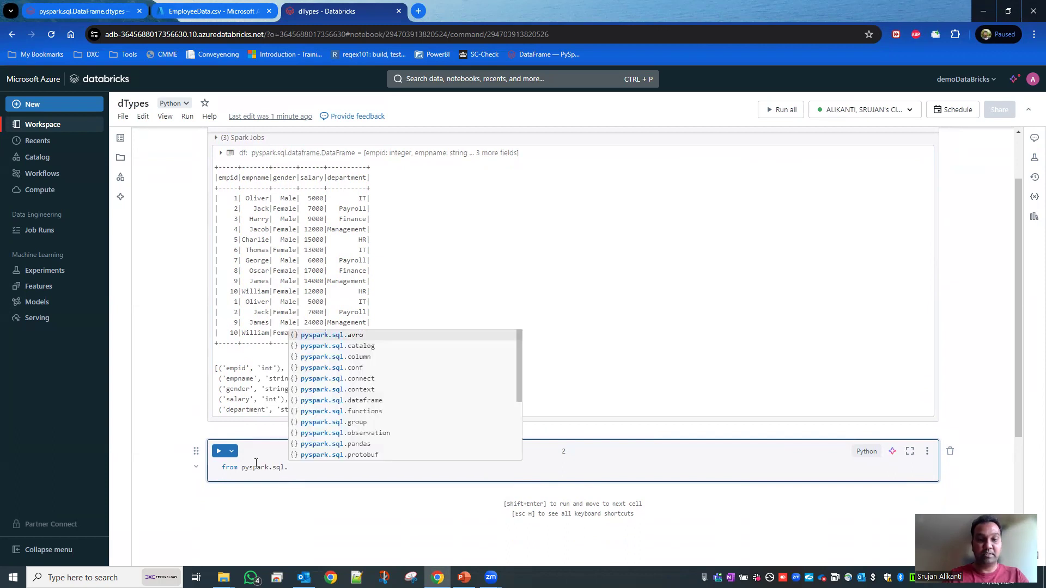
type("ty")
key("Tab")
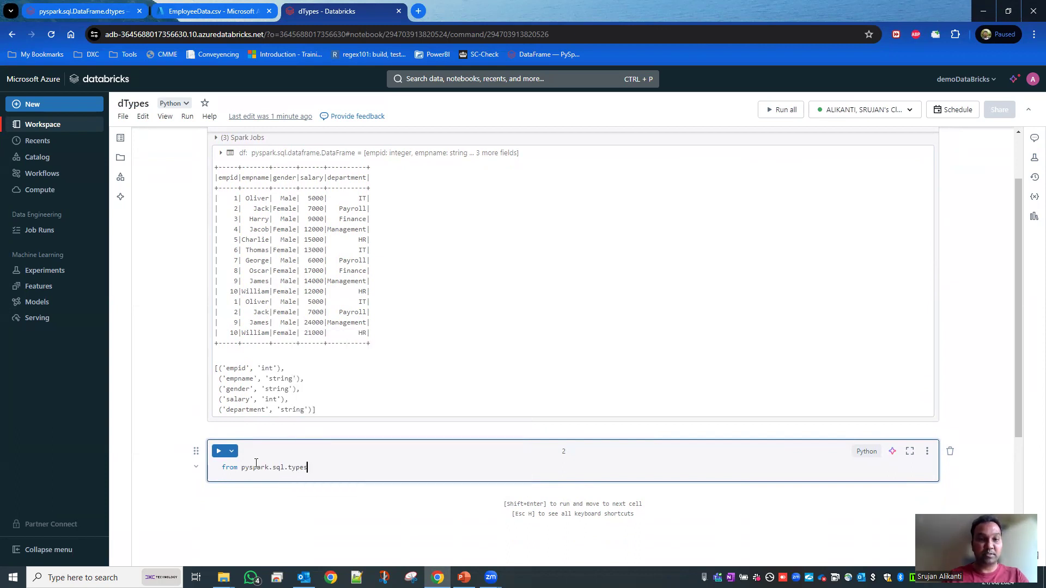
type(" im")
key("Tab")
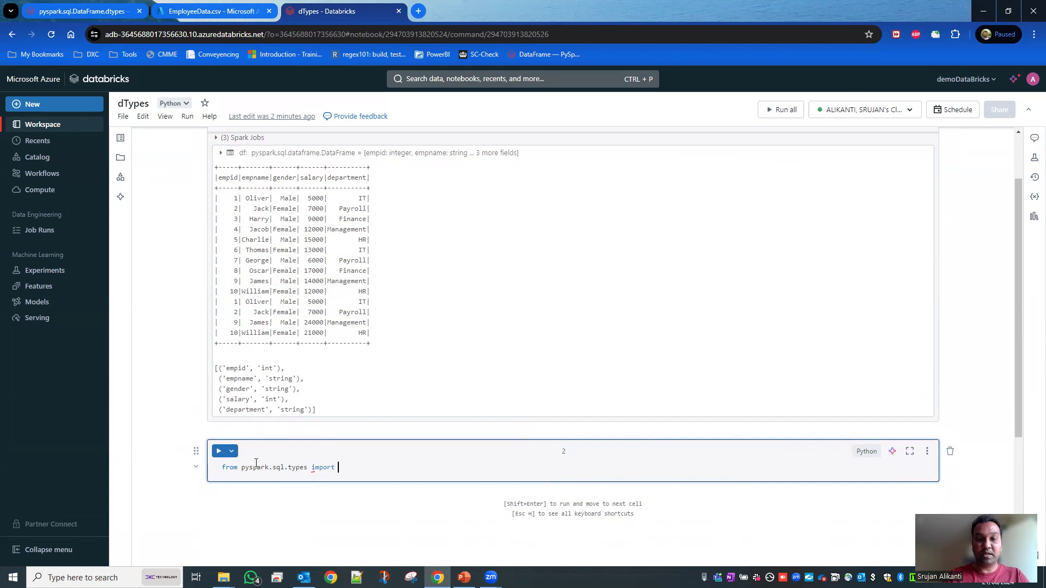
type("*")
key("Return")
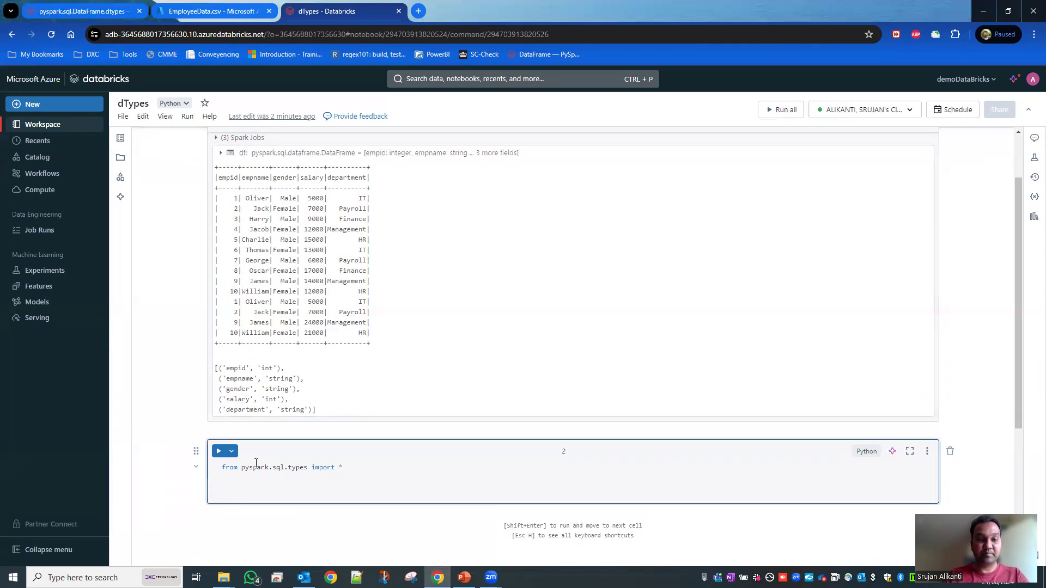
scroll(256, 464, "down", 2)
type("sch")
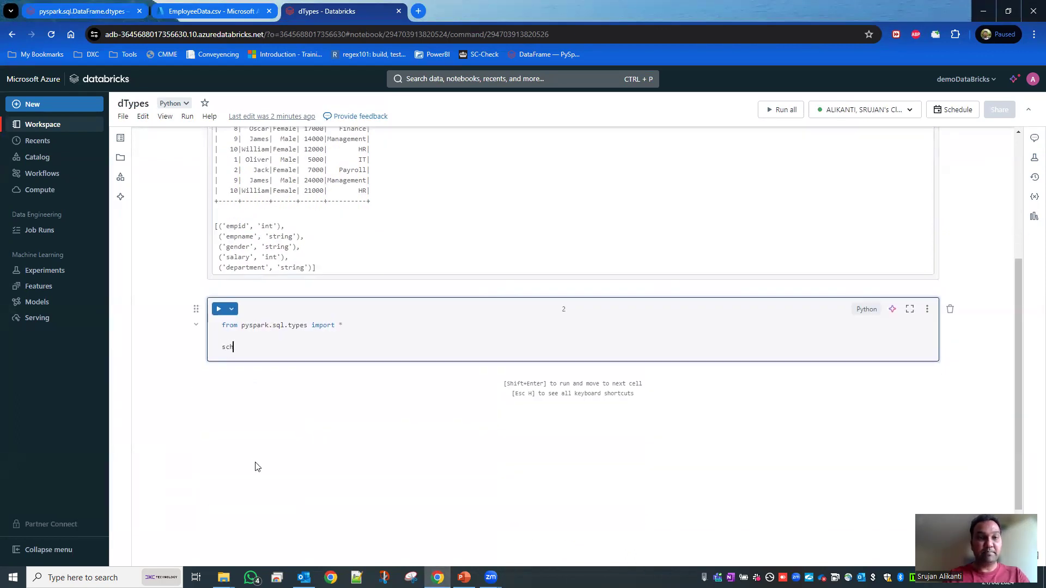
type("ema = St")
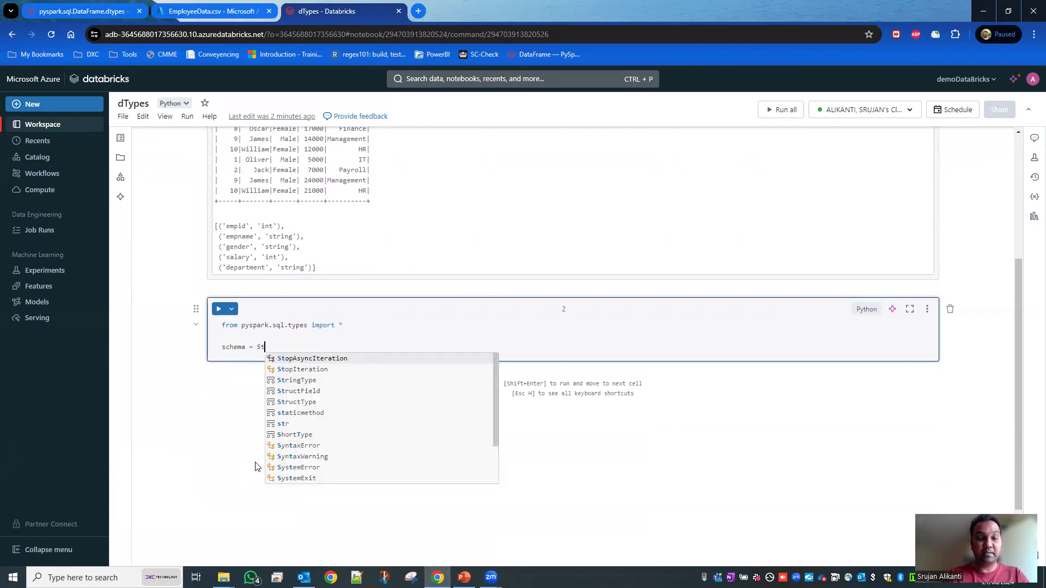
type("ruct")
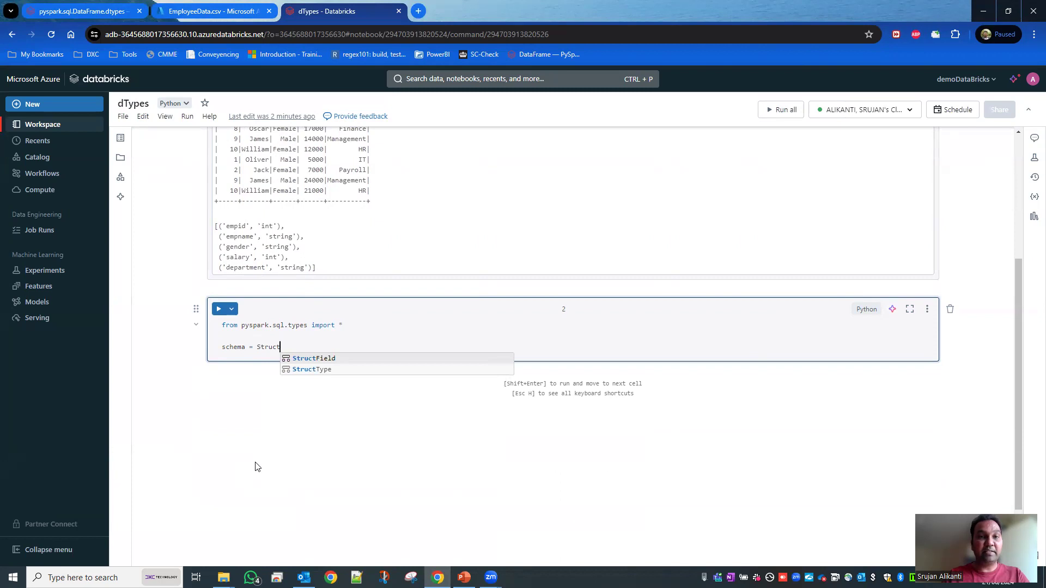
Write schema = StructType([StructField('empid', IntegerType(), True), and start the next field line.
key("Down")
key("Return")
type("(")
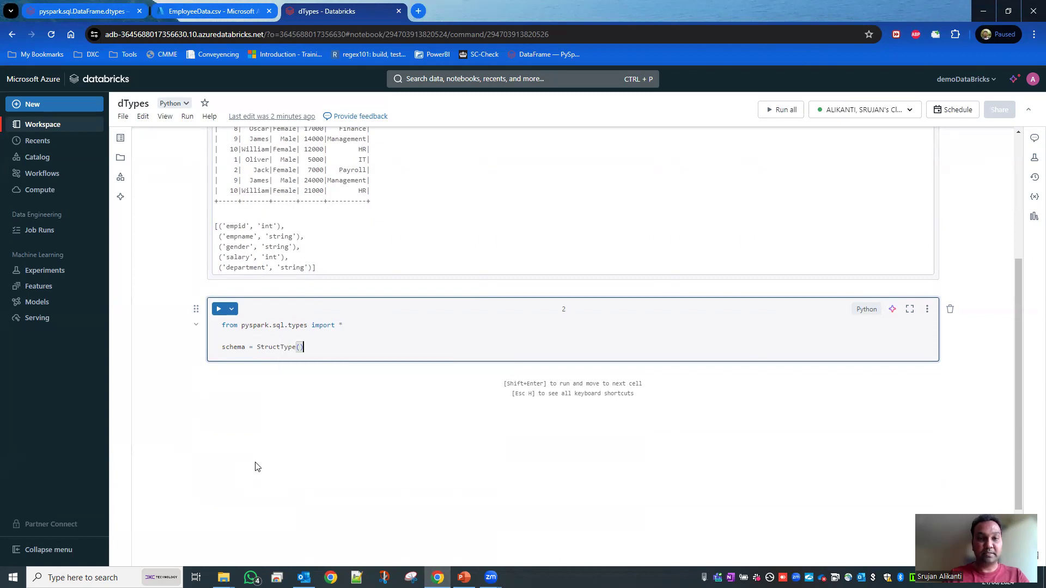
key("Left")
type("[S")
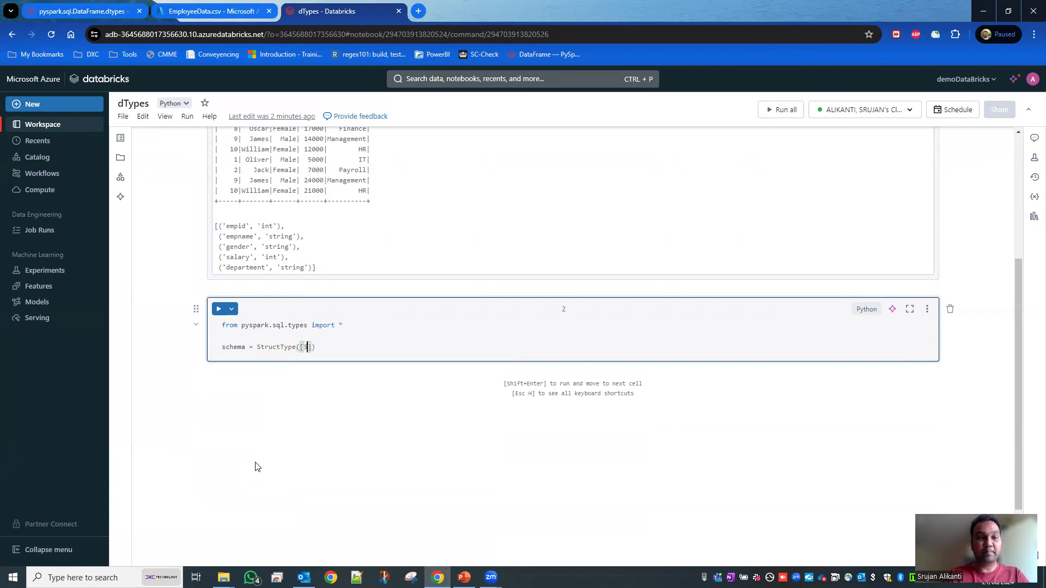
type("tr")
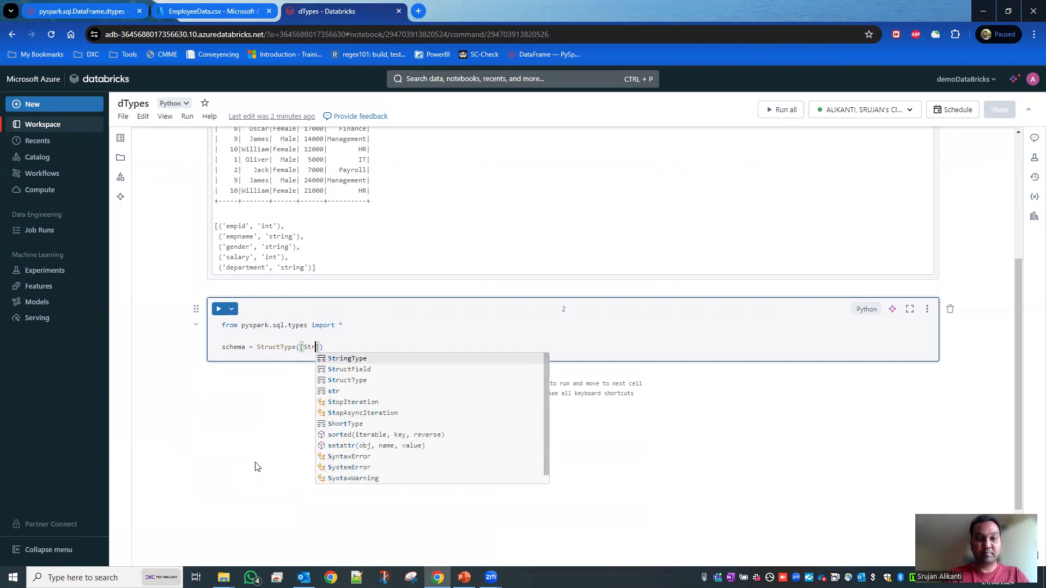
type("u")
key("Tab")
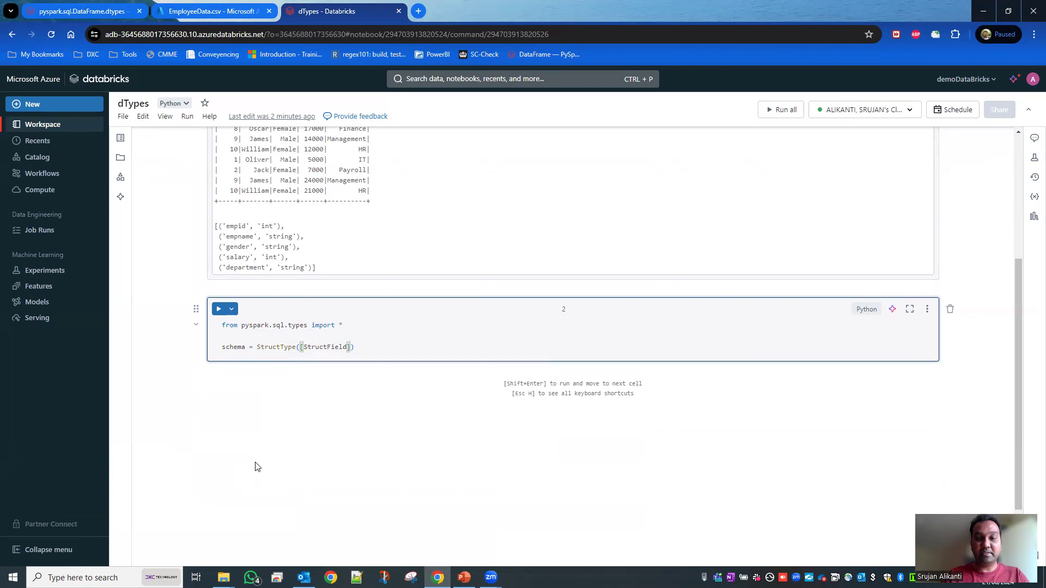
type("(")
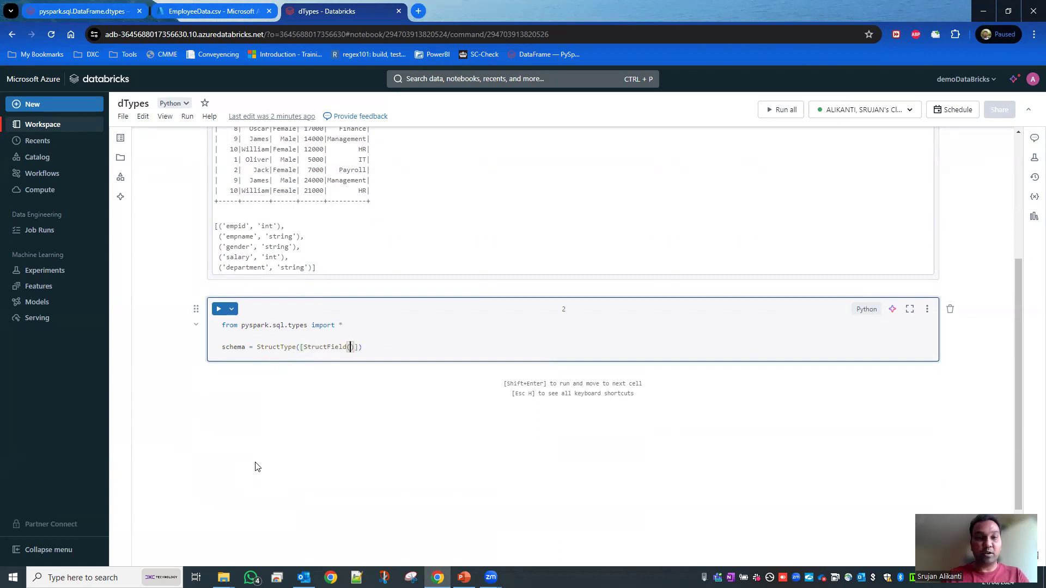
type("'empid")
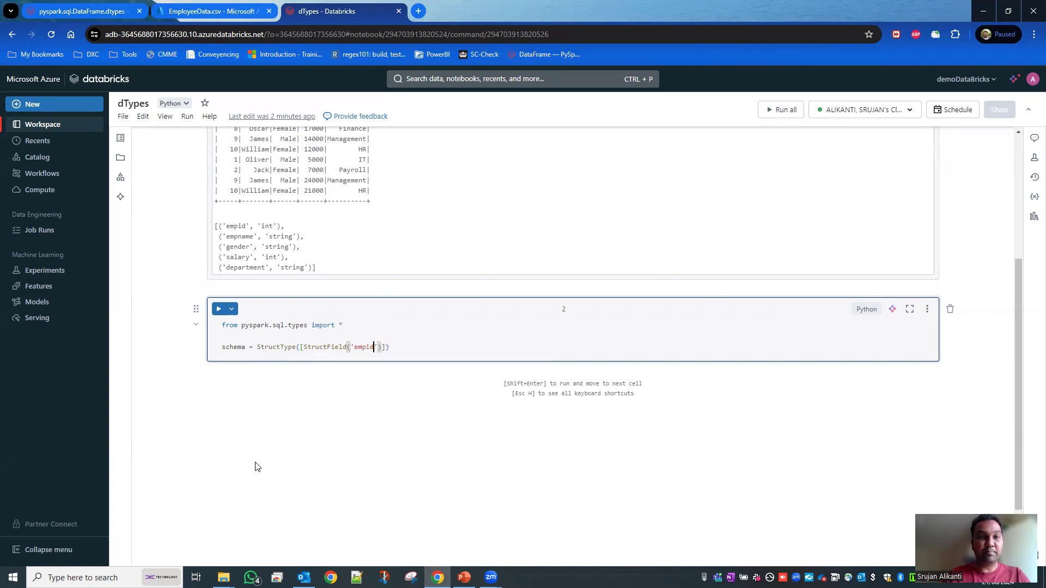
type("', ")
type("Int")
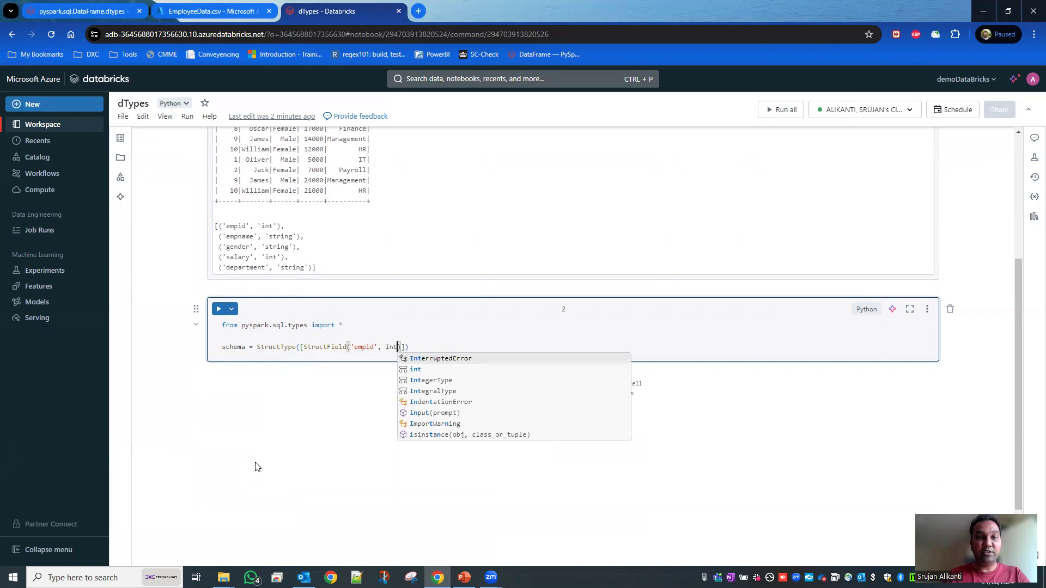
type("eg")
key("Tab")
type("(")
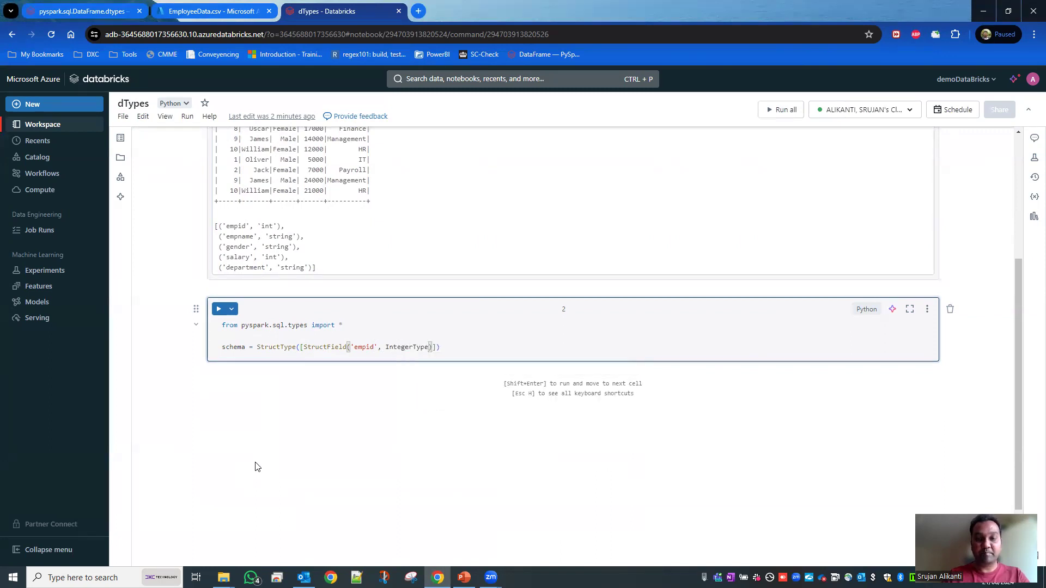
type("), Tr")
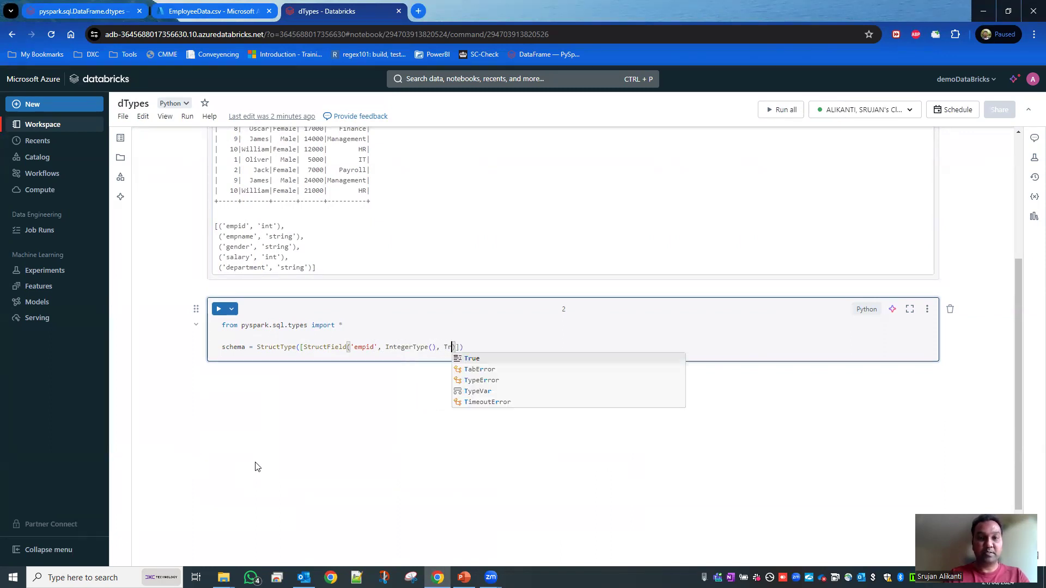
key("Tab")
type(",")
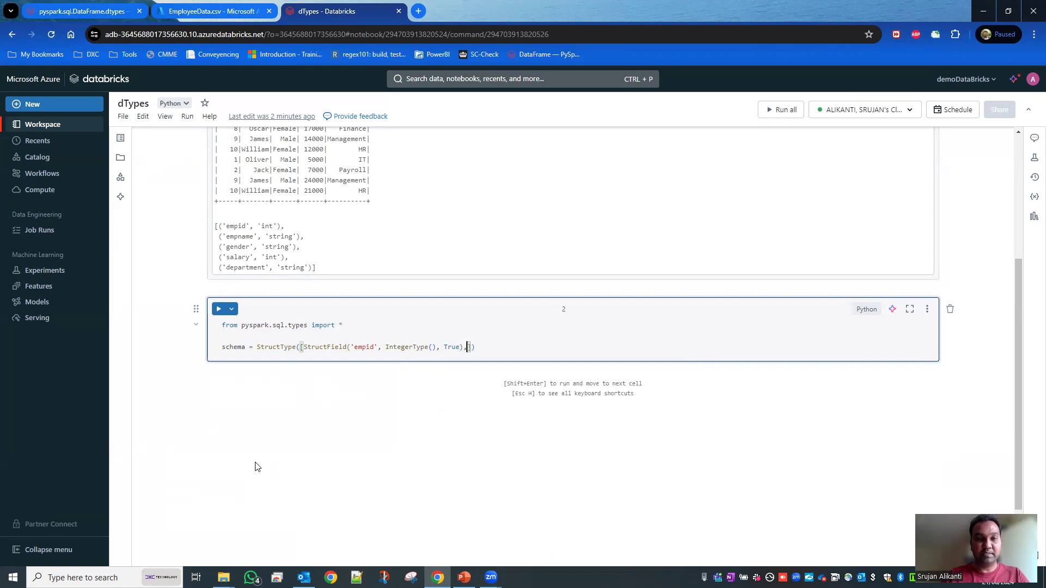
key("Return")
type("Str")
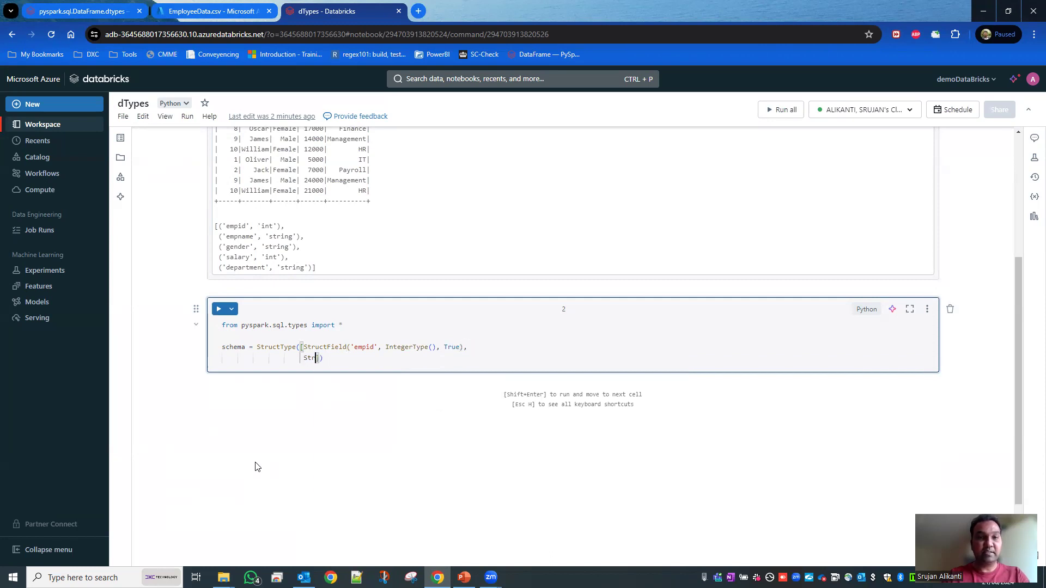
Add the empName field and a nullable 'Gender' StringType field to the schema.
key("Tab")
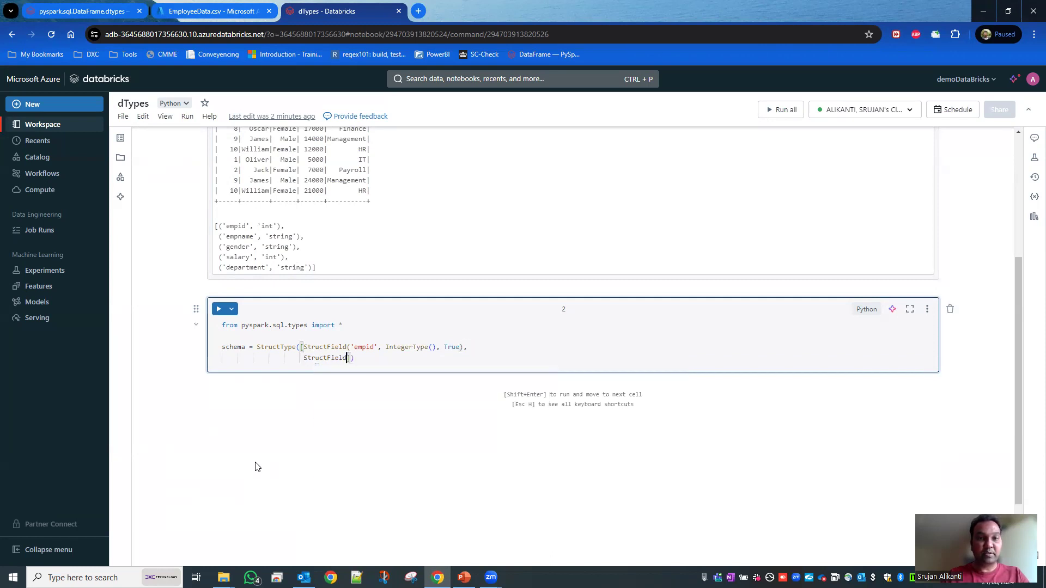
type("(")
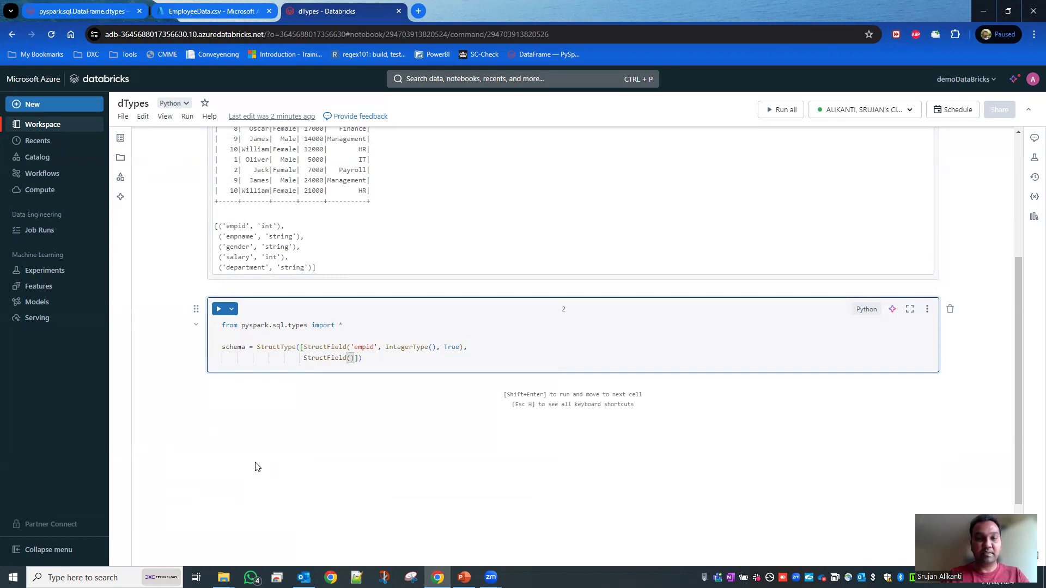
type("'emp")
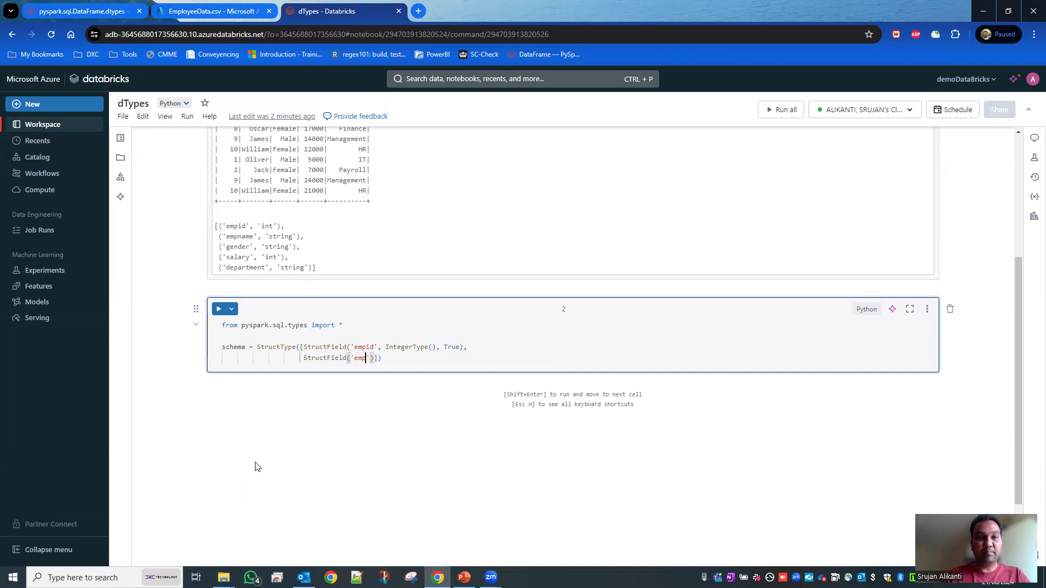
type("Name', ")
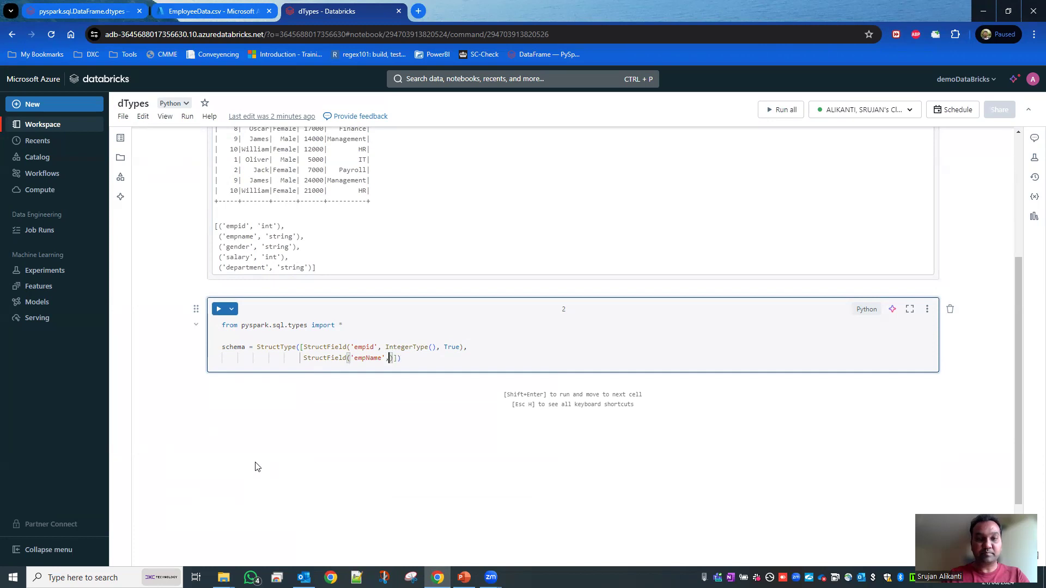
type("St")
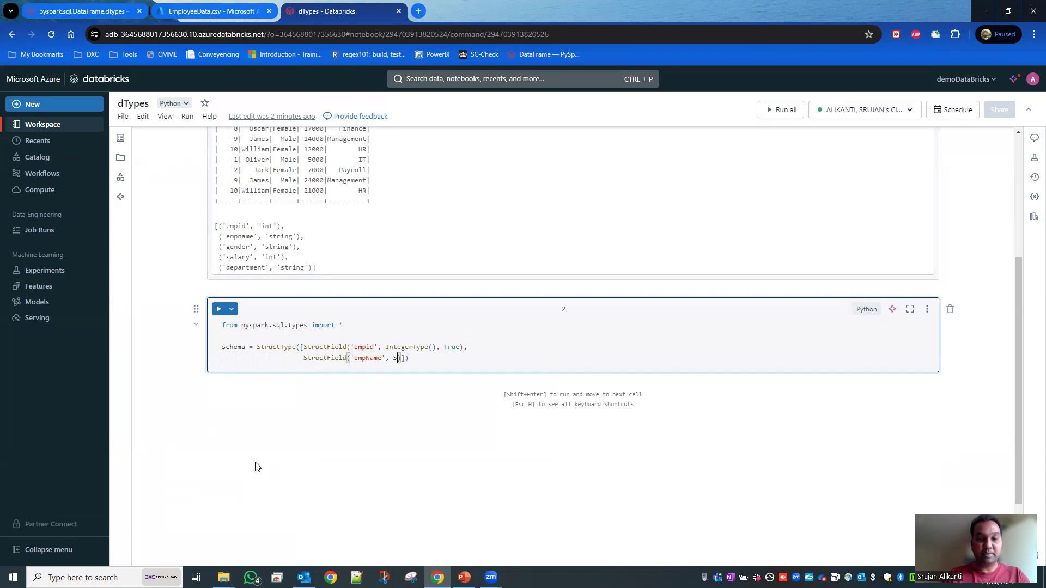
type("ringType(")
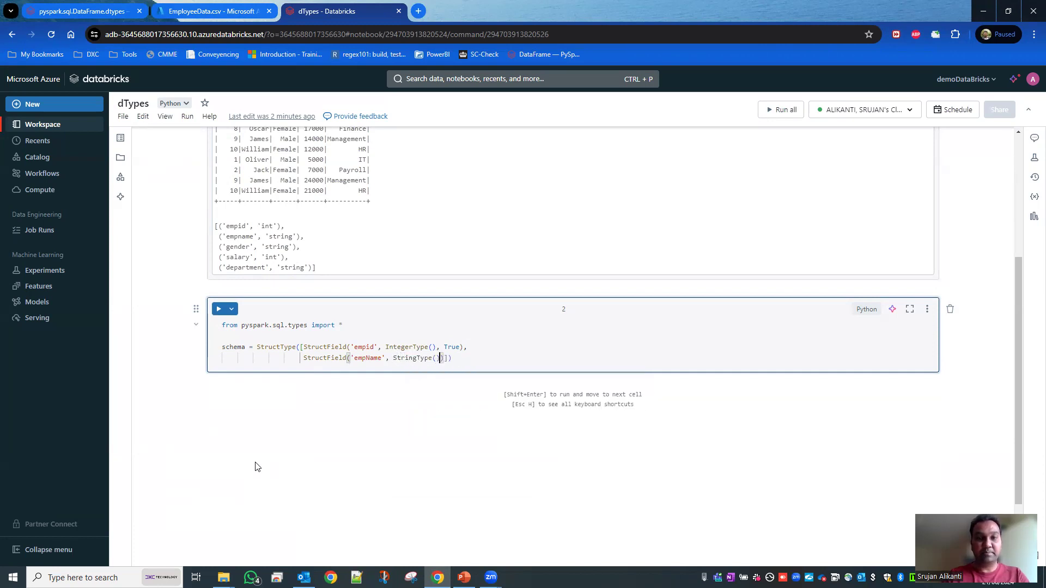
type("), ")
type("Tru")
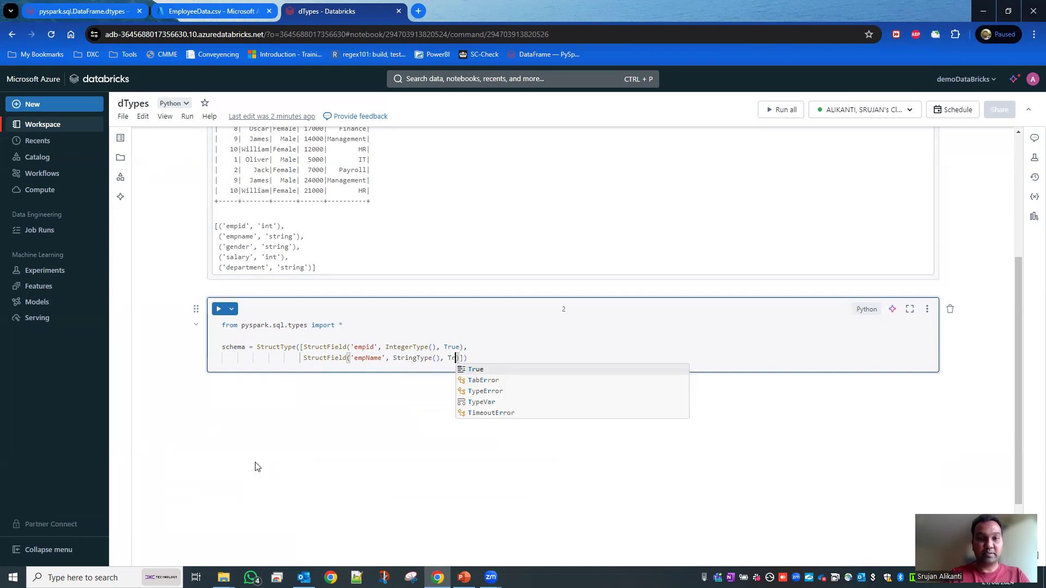
type("e),")
key("Return")
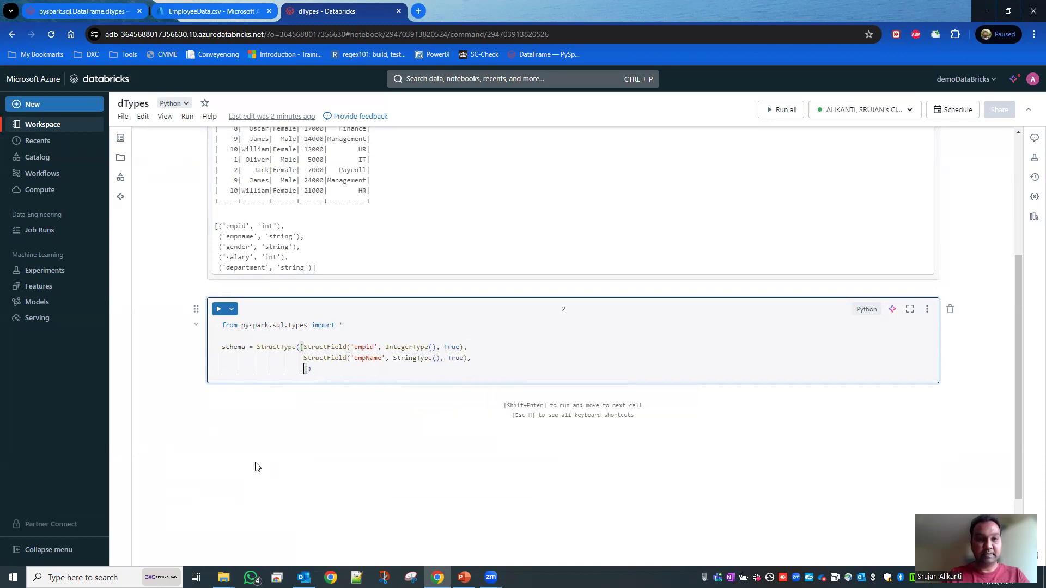
type("Struct")
key("Tab")
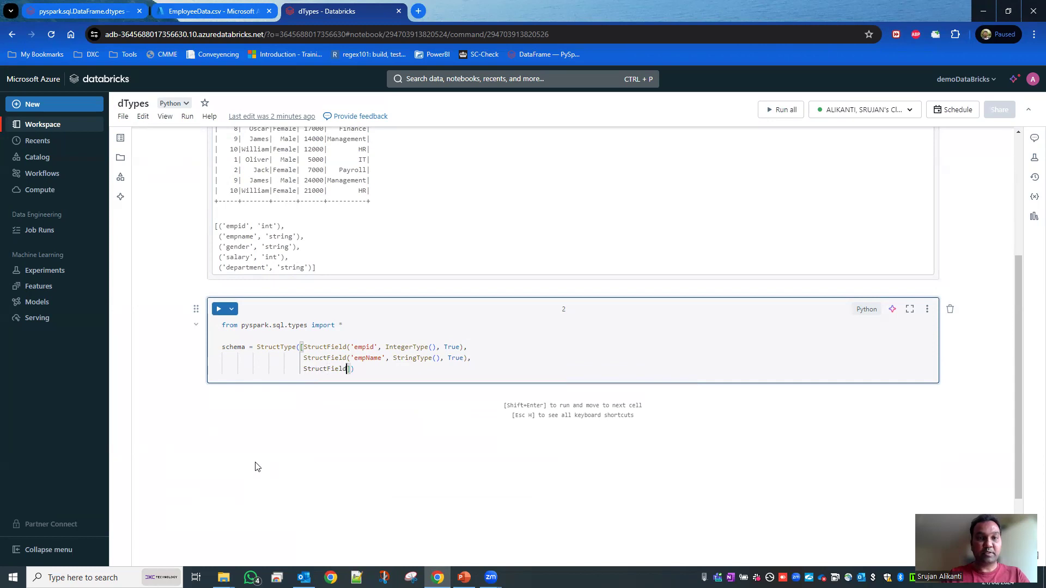
type("(")
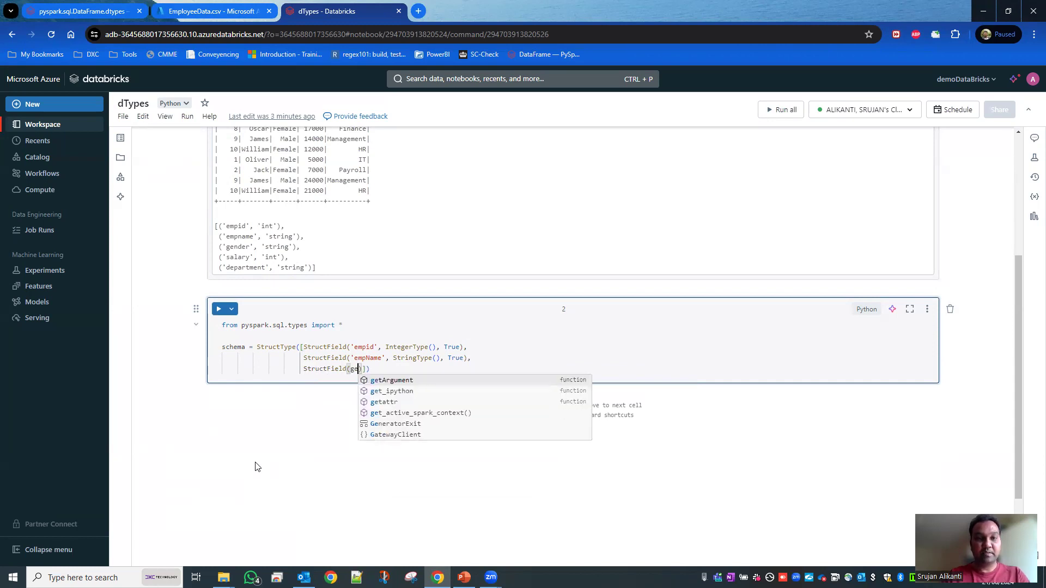
type("'Gen")
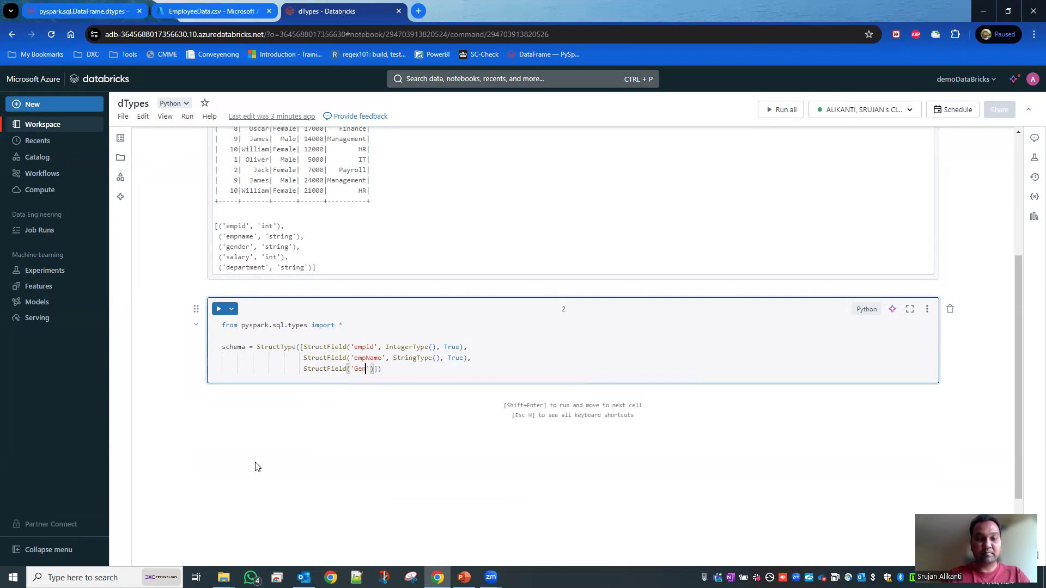
type("der'")
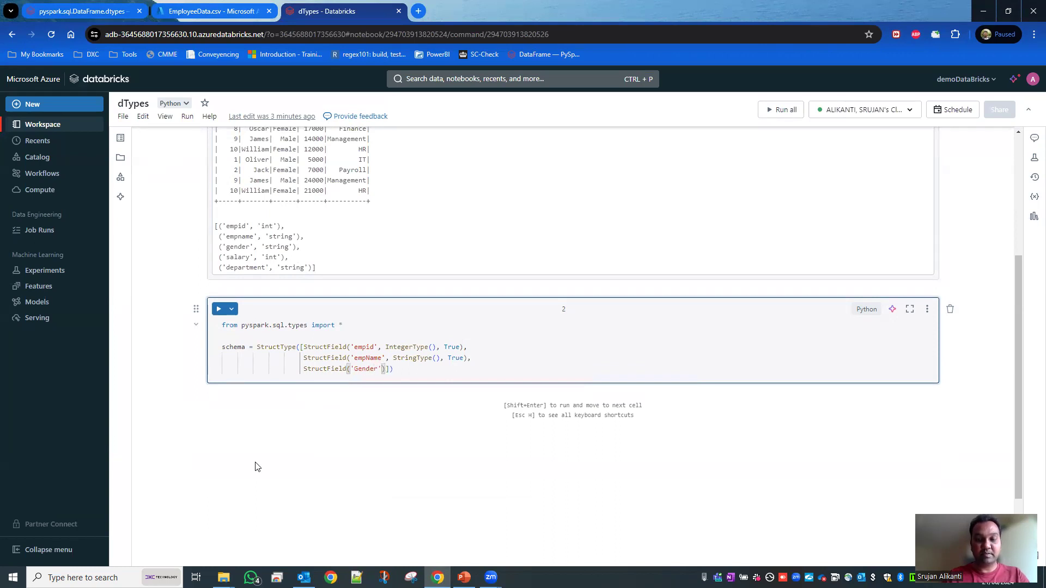
type(", Strin")
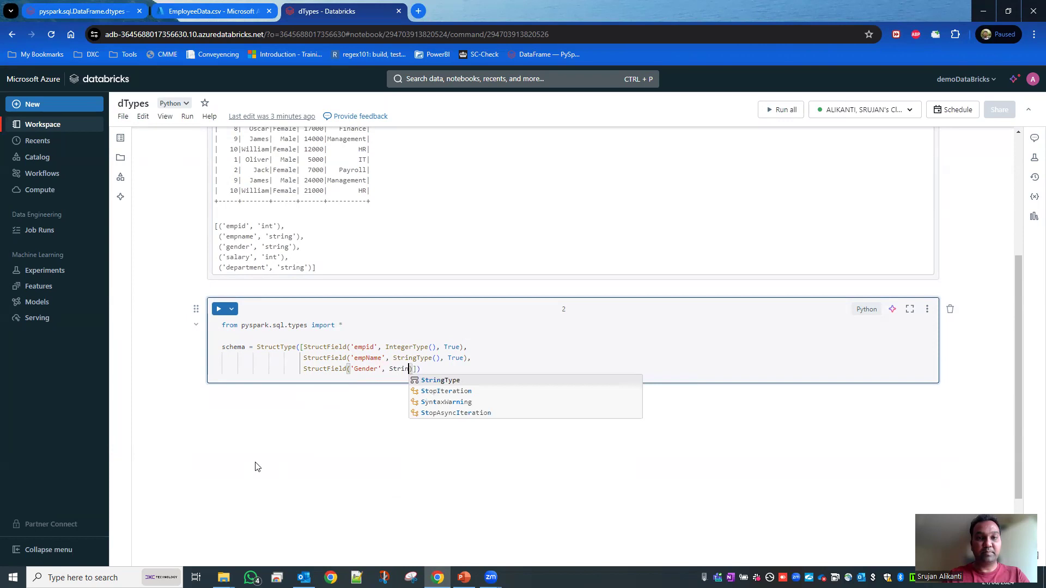
key("Tab")
type("(), Tr")
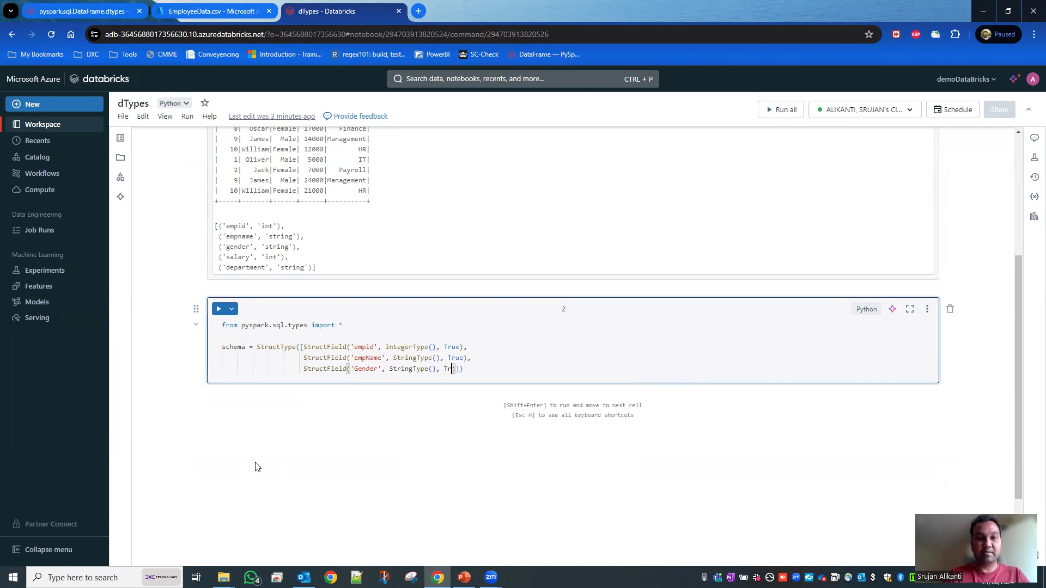
key("Tab")
type("),")
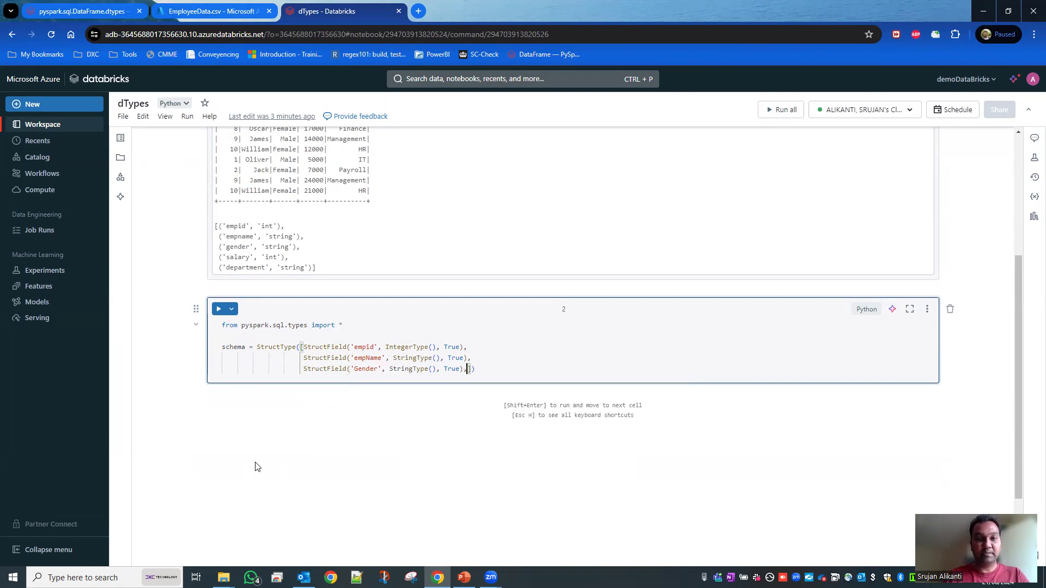
key("Return")
type("St")
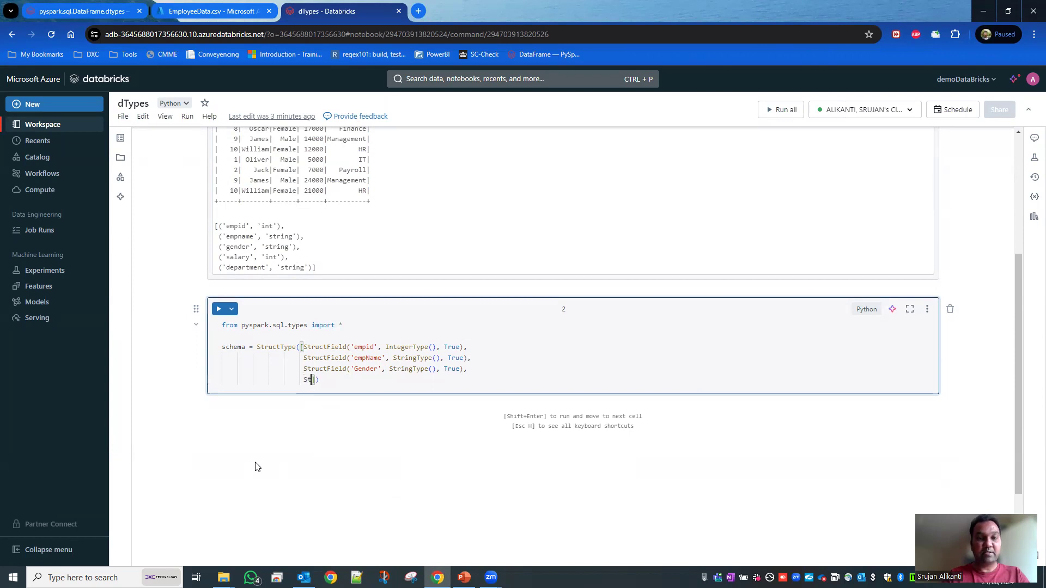
type("r")
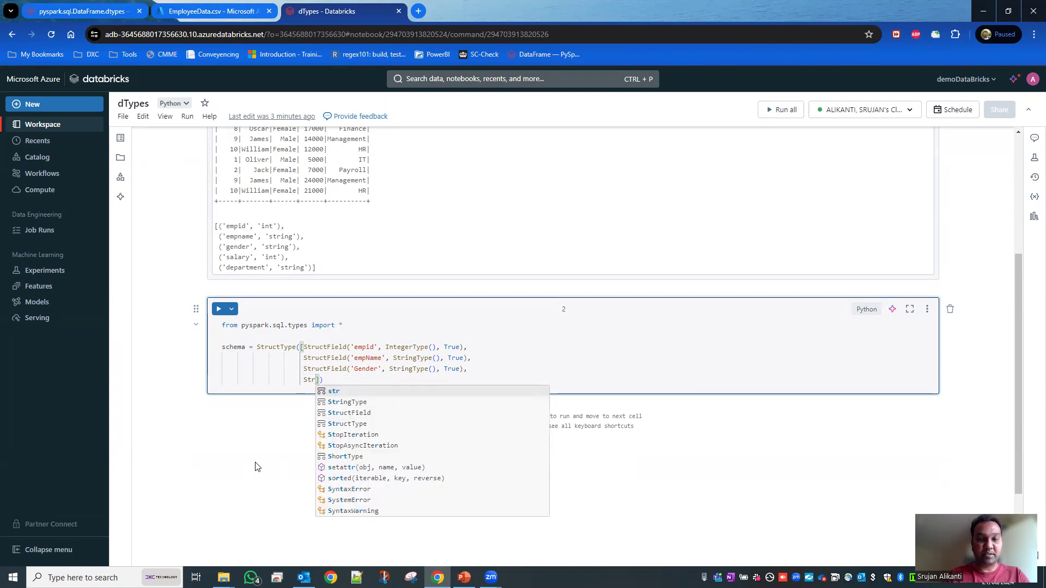
type("ut")
Add a nullable 'Salary' field of type DoubleType.
key("Down")
key("Tab")
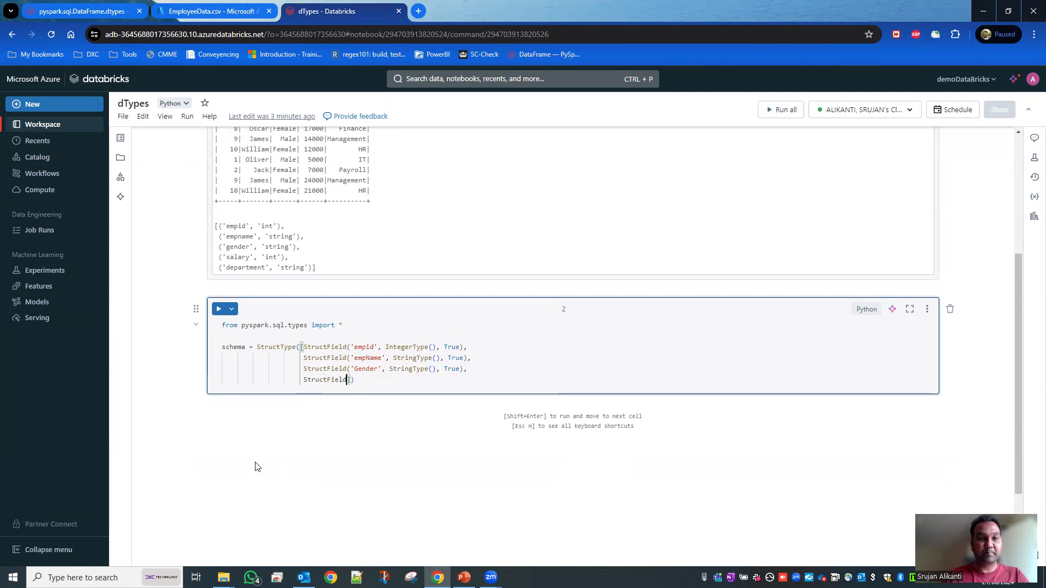
type("('")
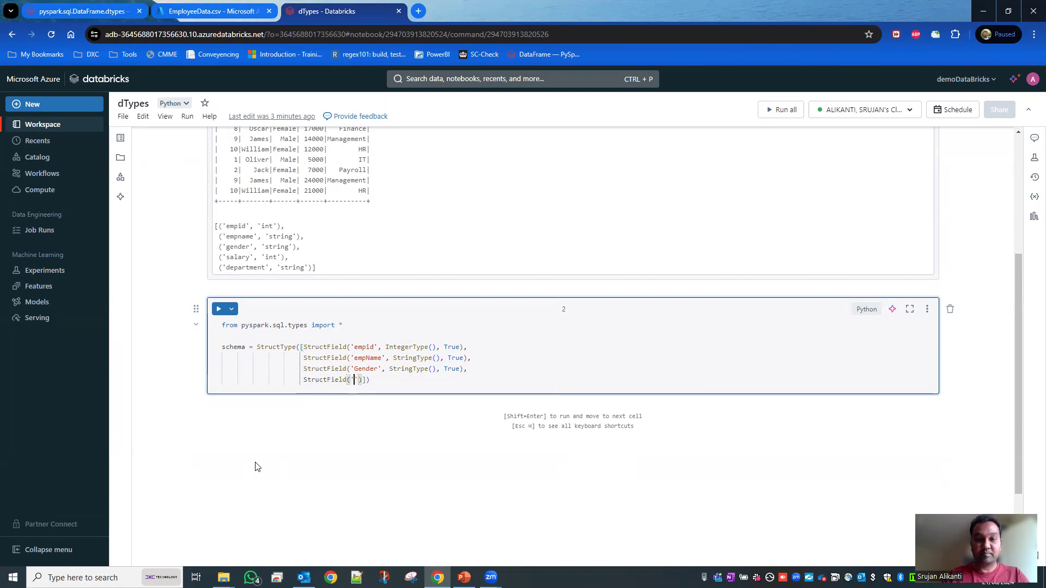
type("Sala")
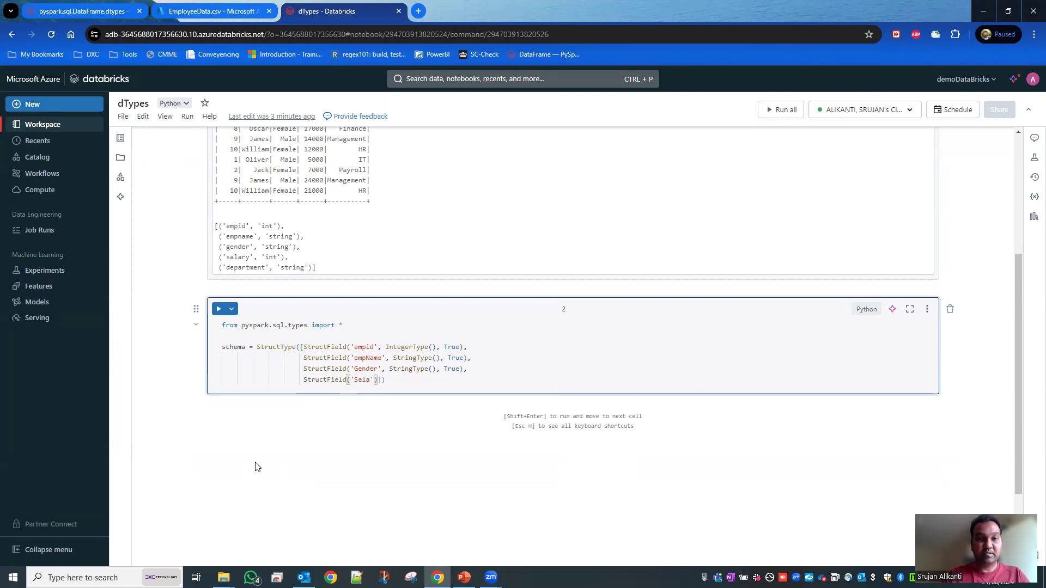
type("ry'")
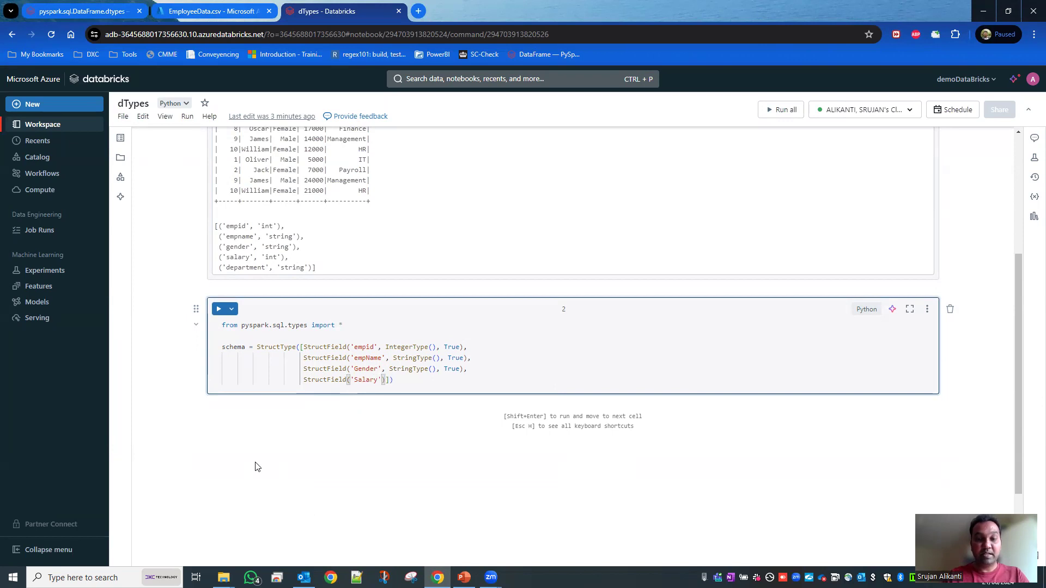
type(", Dou")
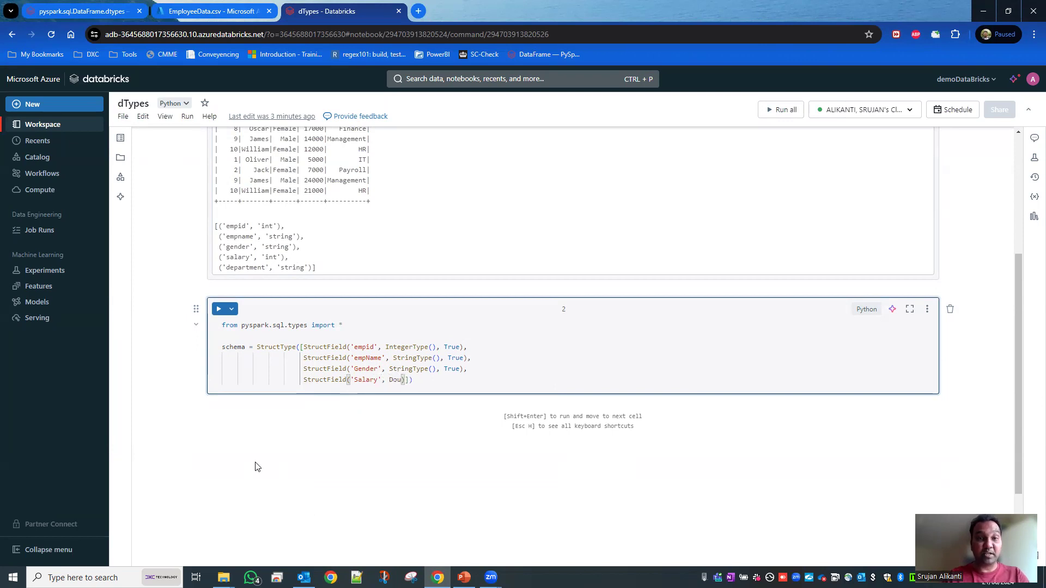
key("BackSpace")
key("BackSpace")
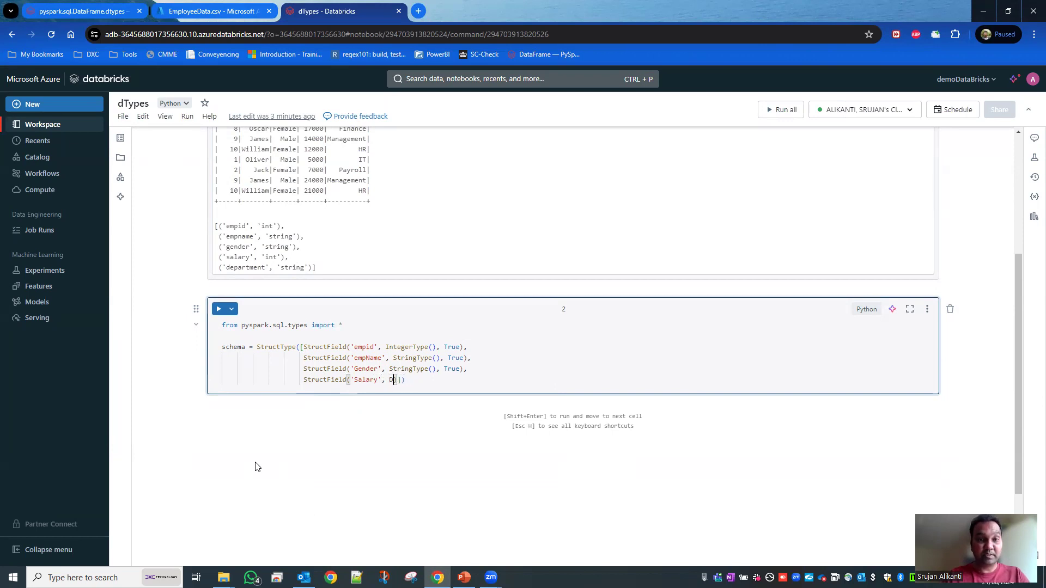
key("BackSpace")
type("do")
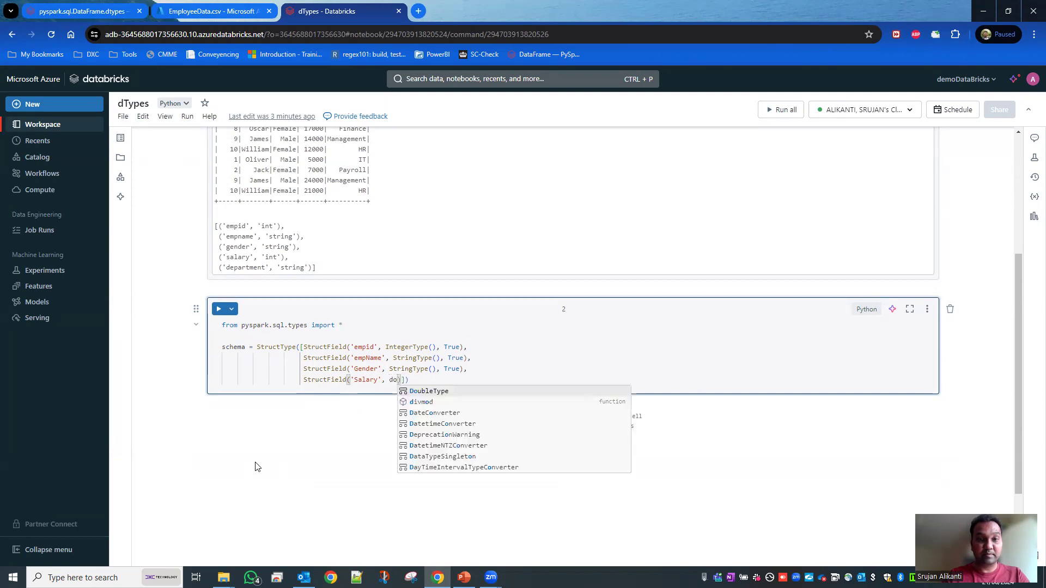
key("Tab")
type("()")
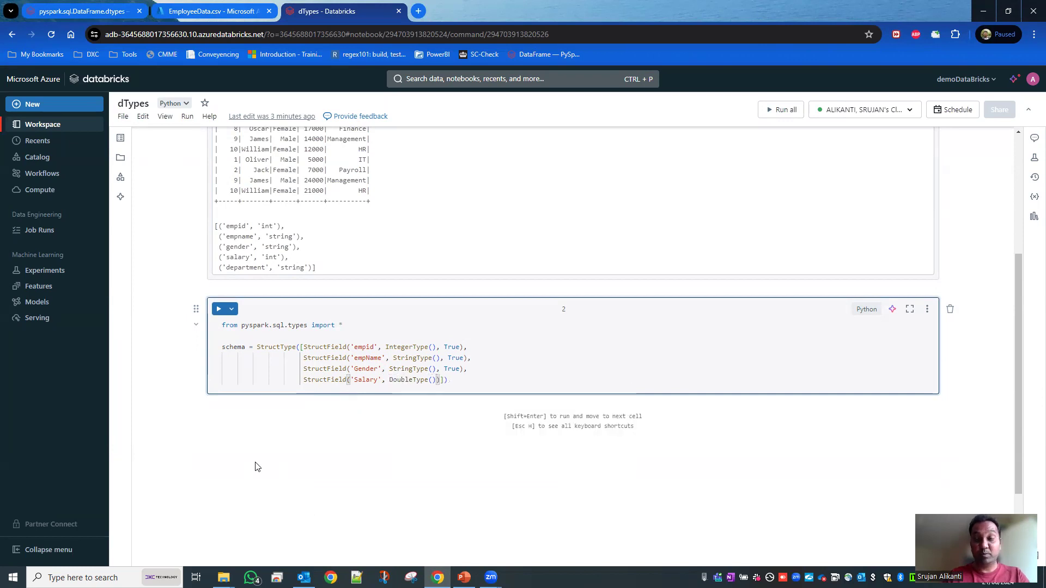
type(", Tr")
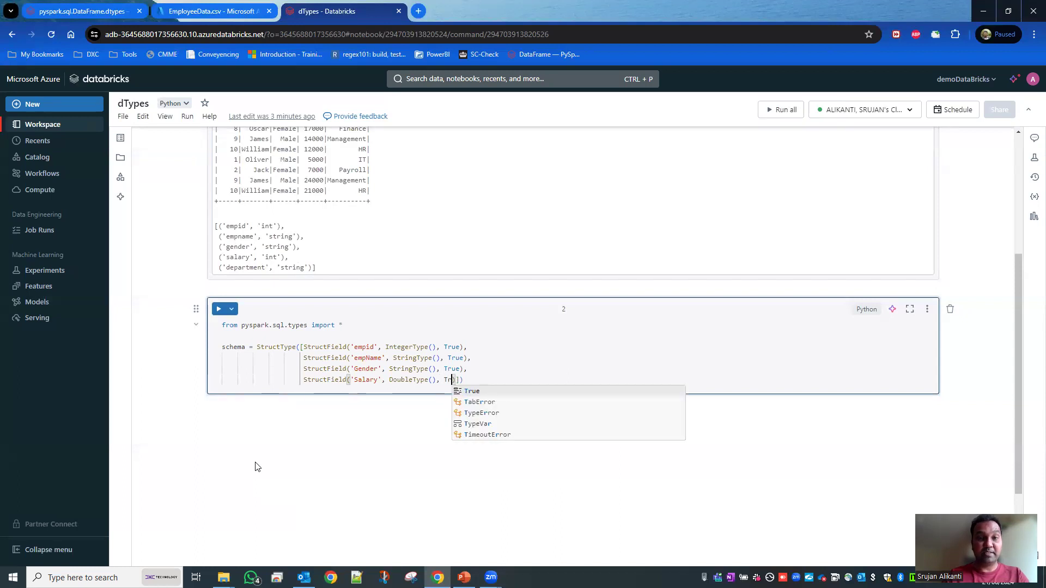
key("Tab")
type("),")
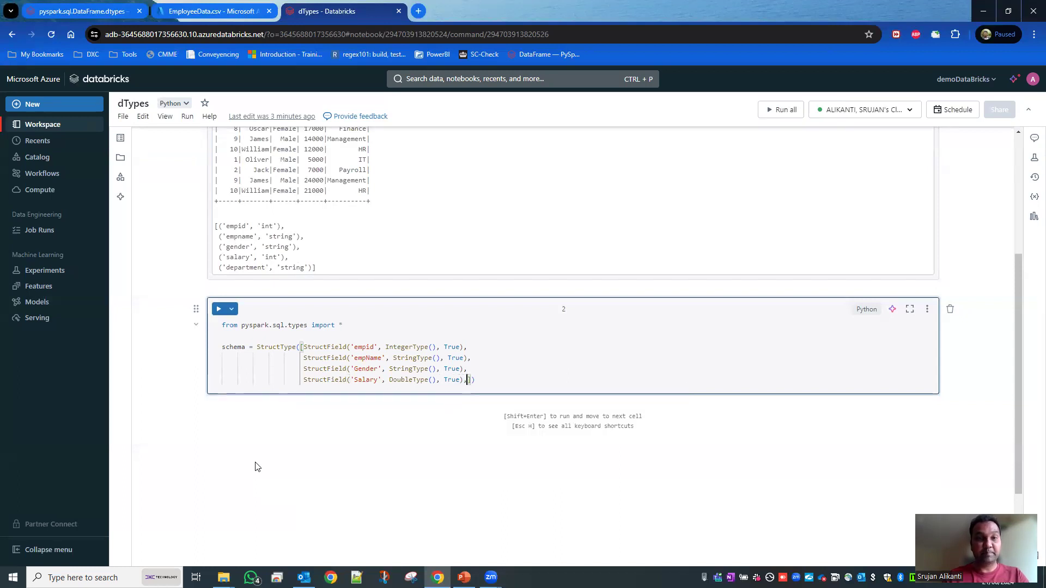
Add a nullable 'Dept' StringType field, close the StructType, and leave blank lines below.
key("Return")
type("S")
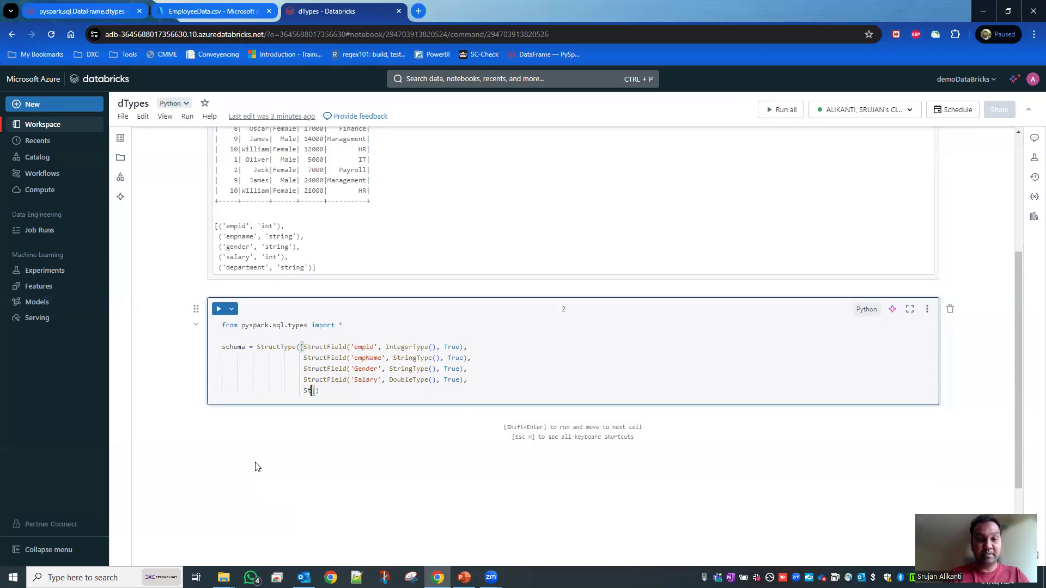
type("truct")
key("Tab")
type("(")
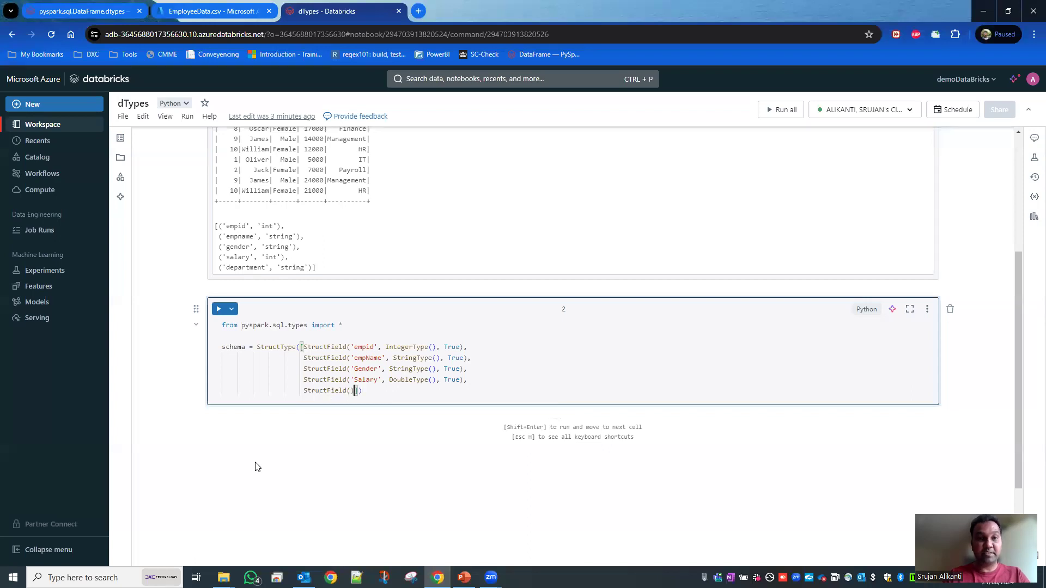
type("'")
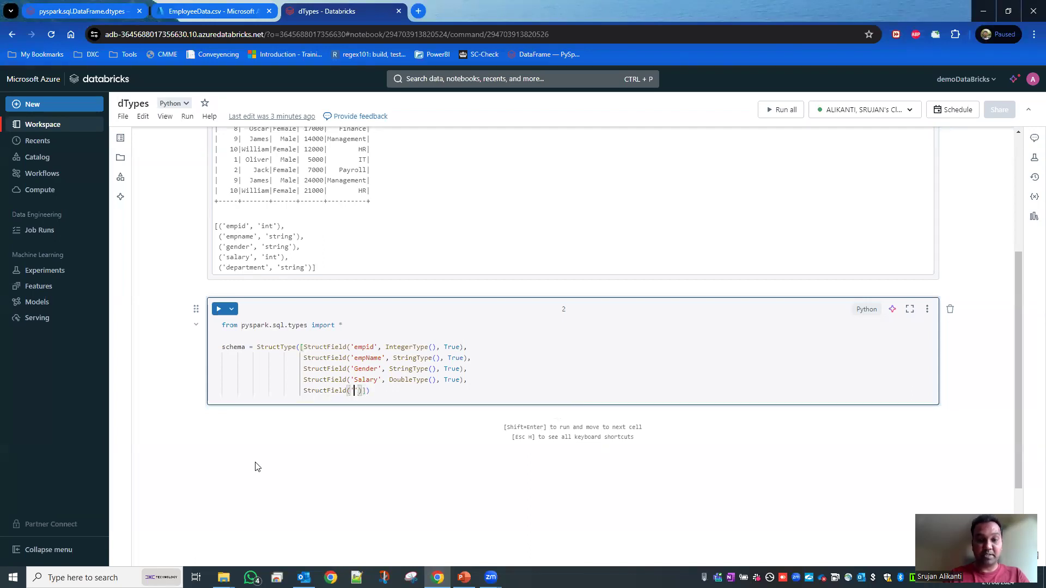
type("Dept")
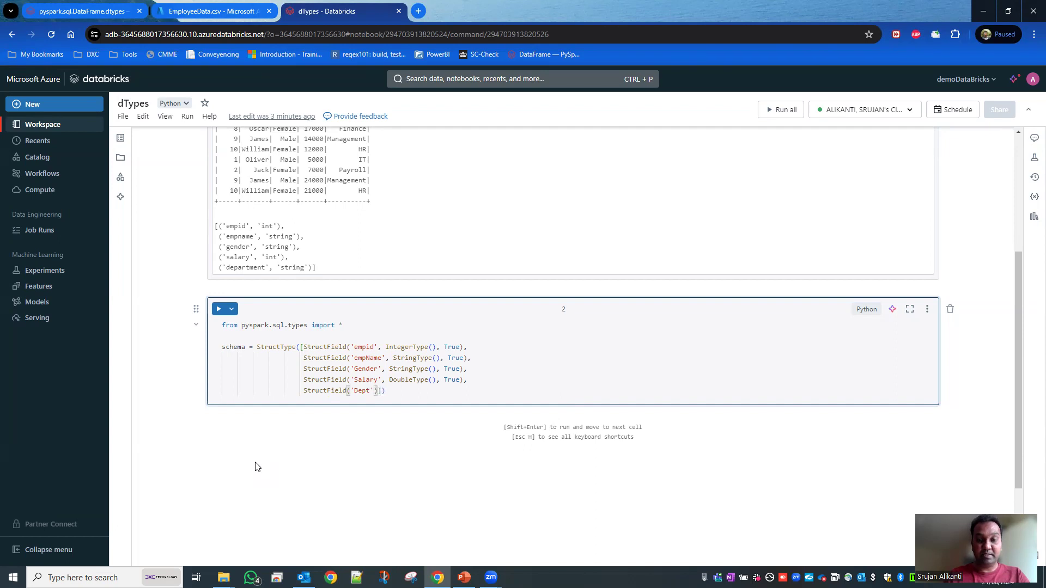
type("', ")
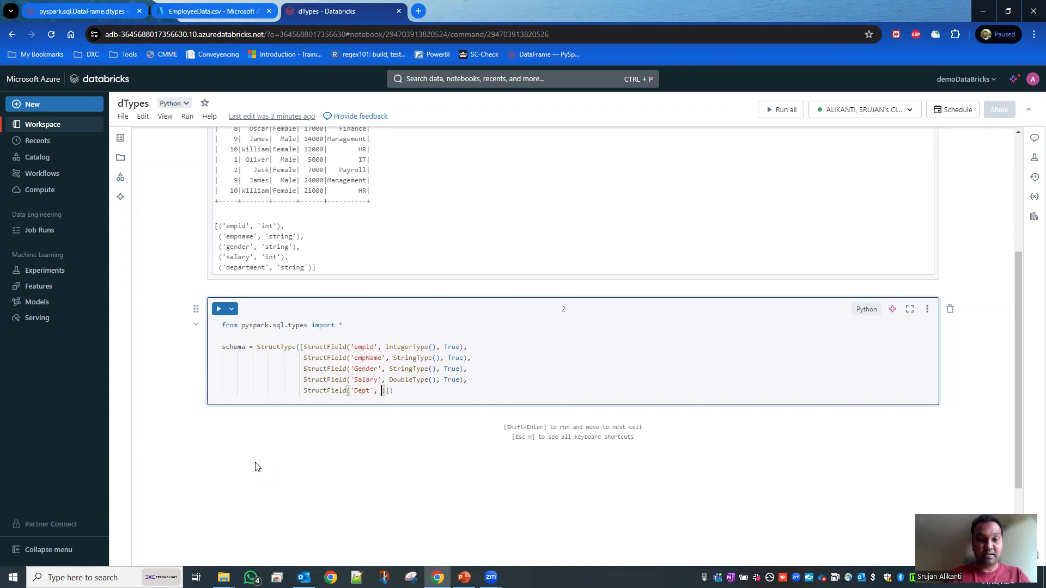
type("Strin")
key("Return")
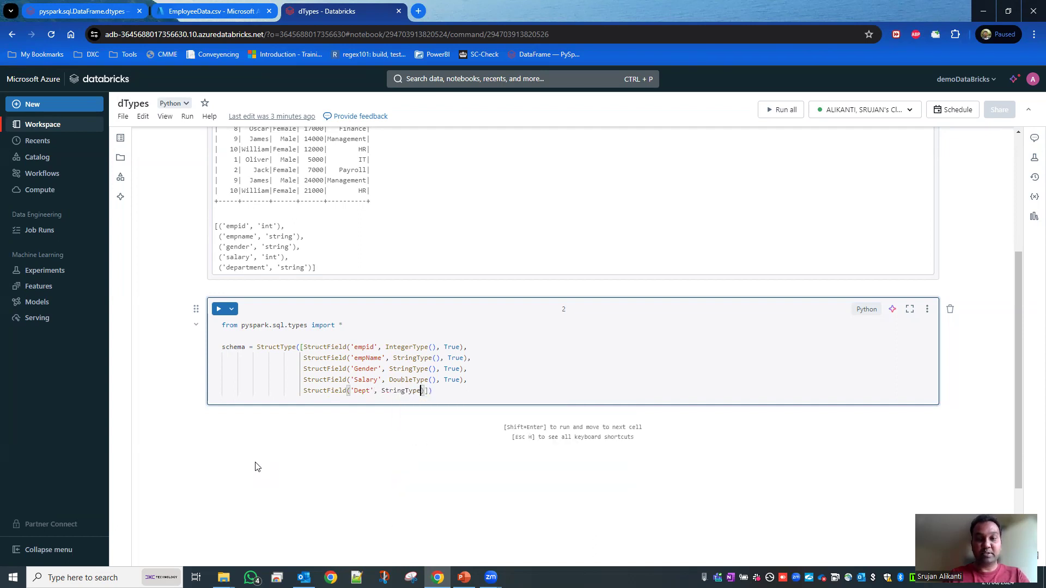
type("(), ")
type("Tr")
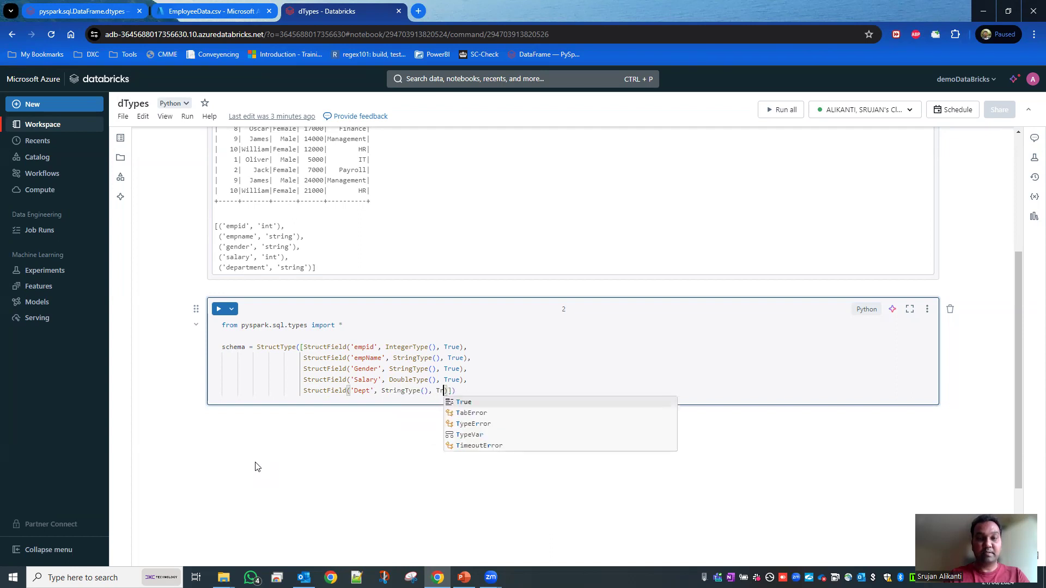
key("Return")
key("End")
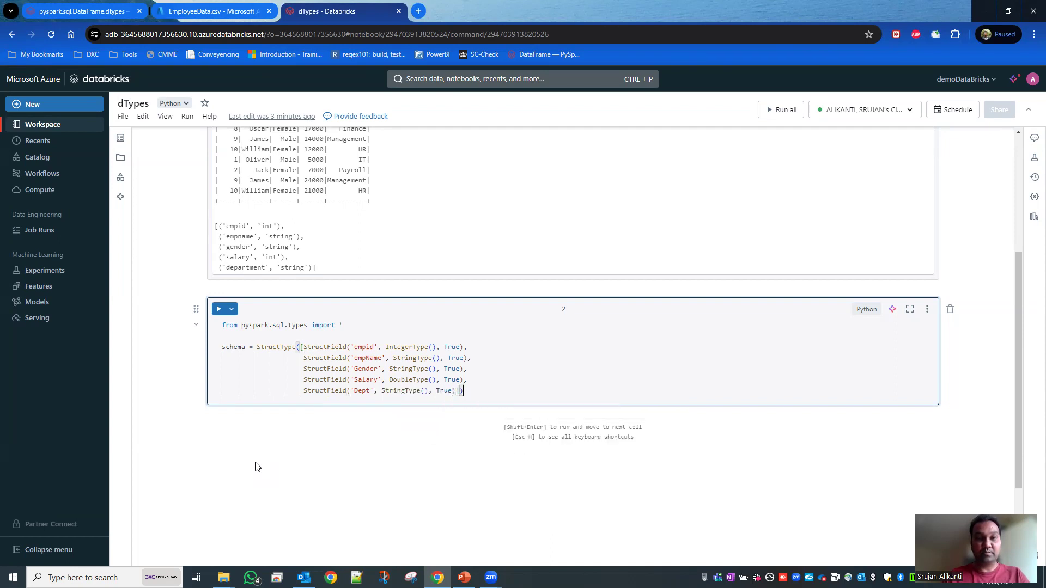
key("Return")
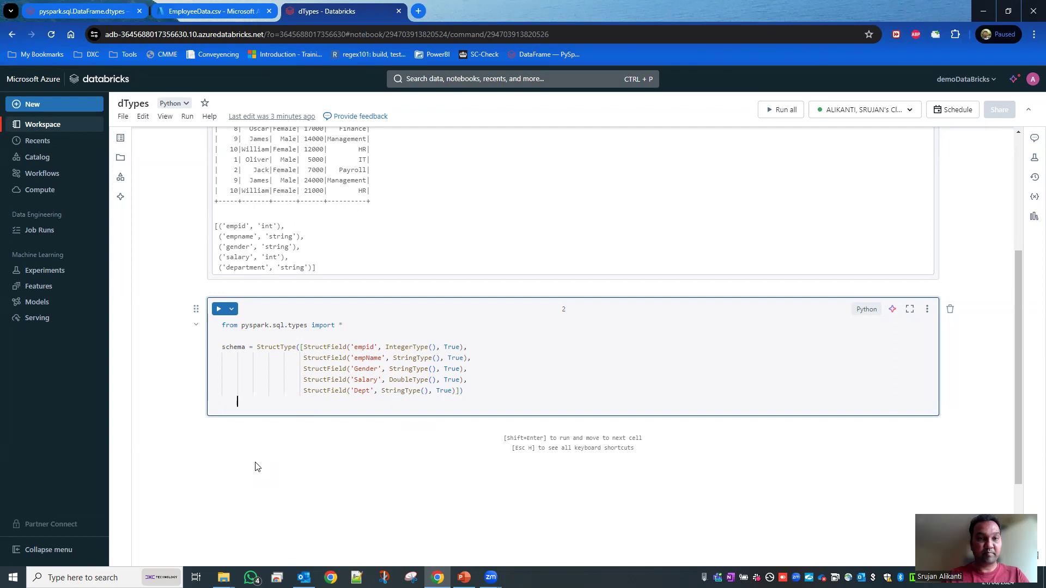
key("Return")
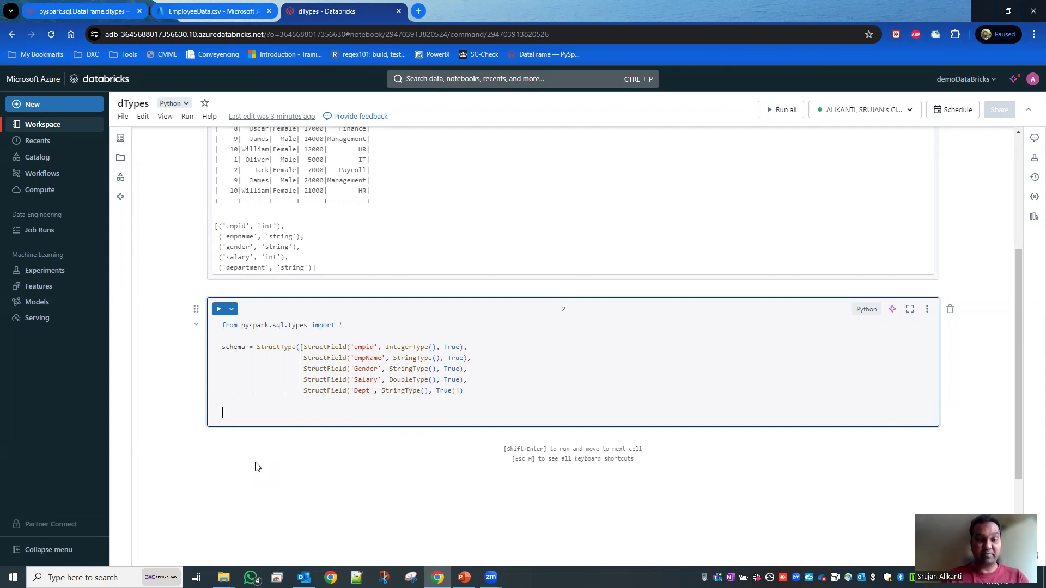
type("em")
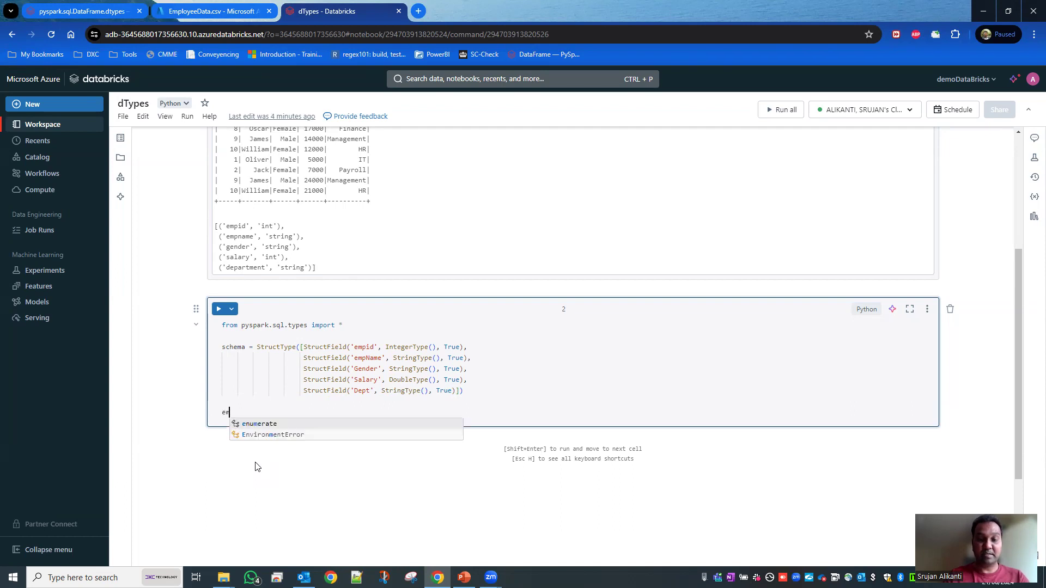
type("pDF =")
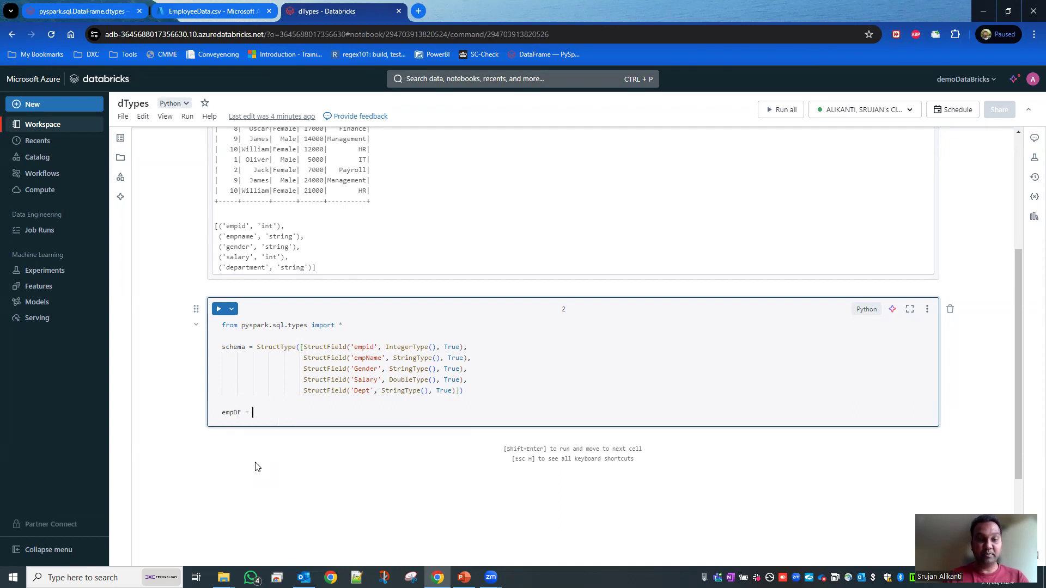
type("spark")
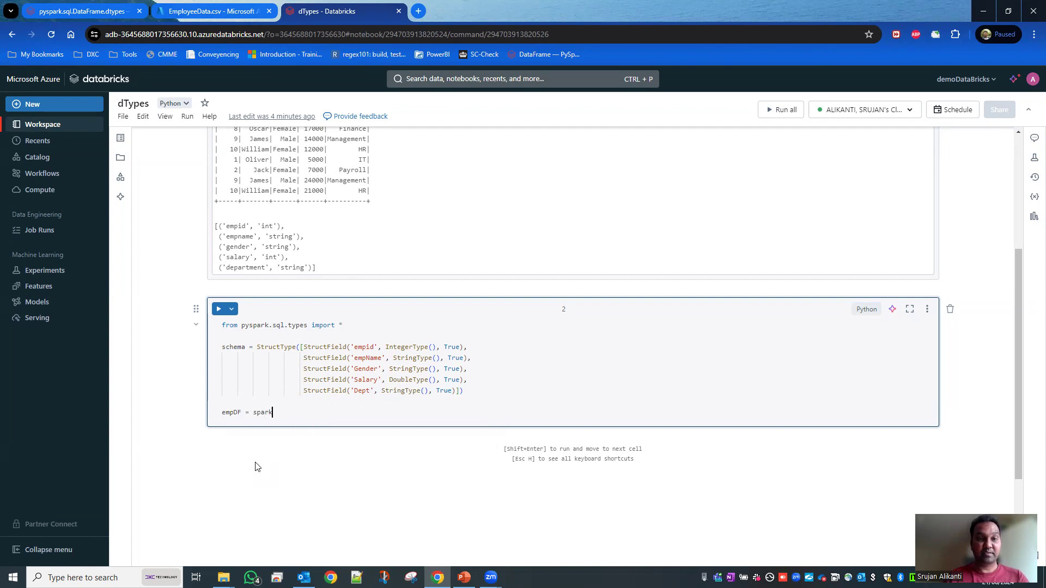
type(".read")
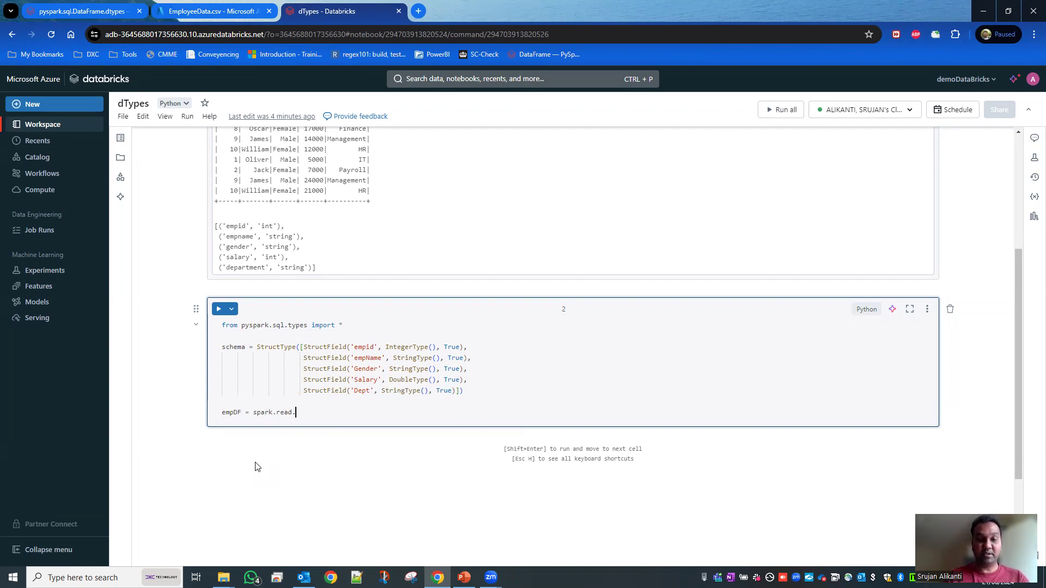
type(".csv(")
type("path='")
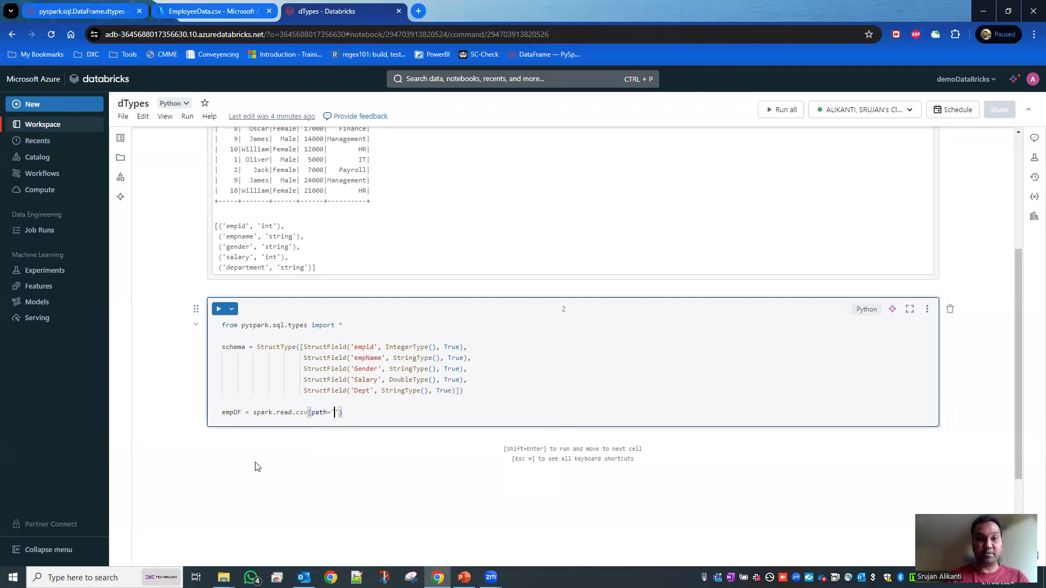
type("/mnt/")
type("data/")
Look up the exact EmployeeData.csv blob name in the Azure portal.
left_click(196, 13)
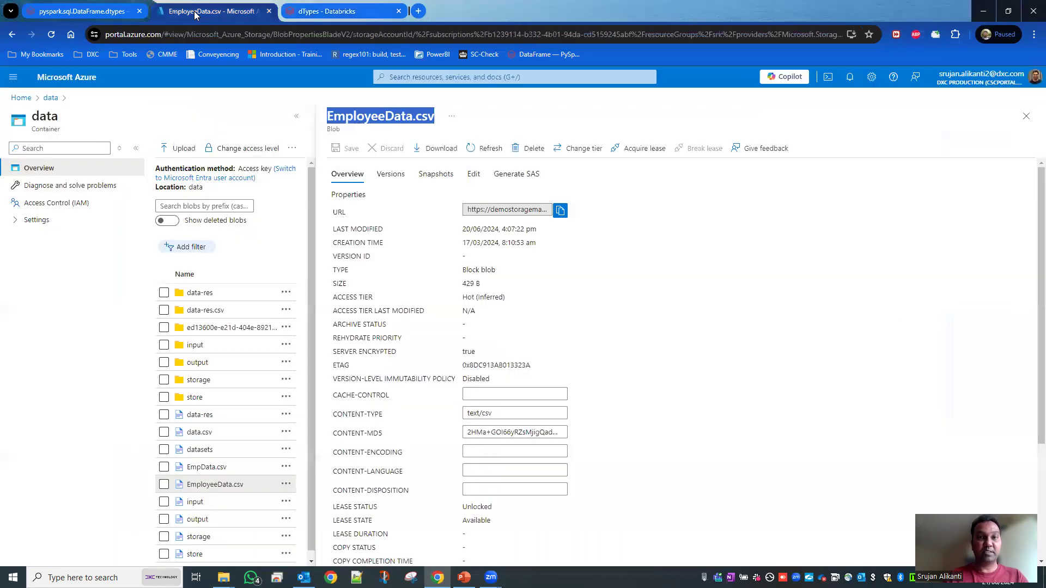
Complete empDF with EmployeeData.csv and schema=schema, add empDF.show() and empDF.dtypes, then run.
left_click(333, 11)
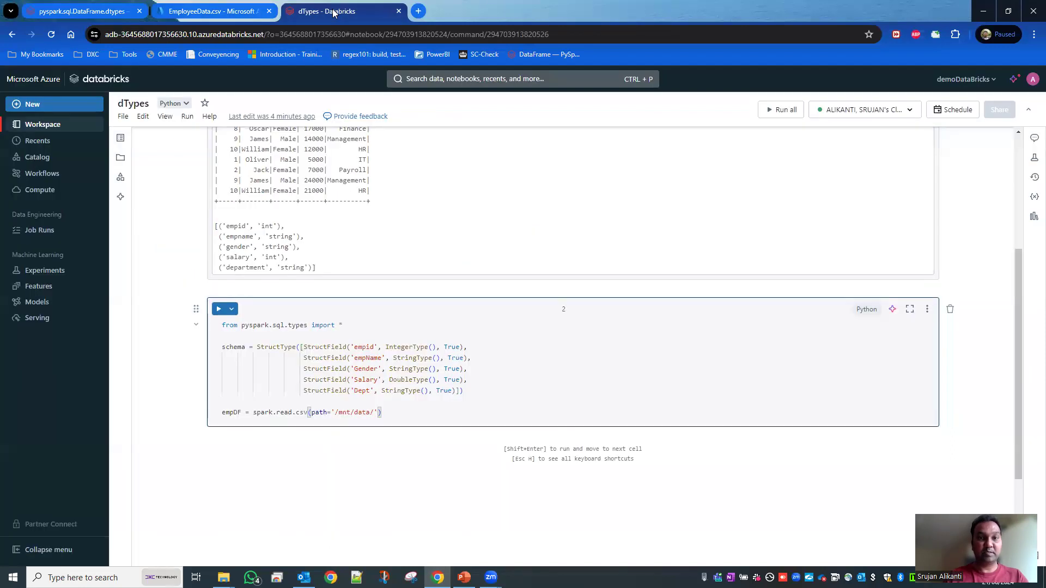
type("EmployeeData.csv'")
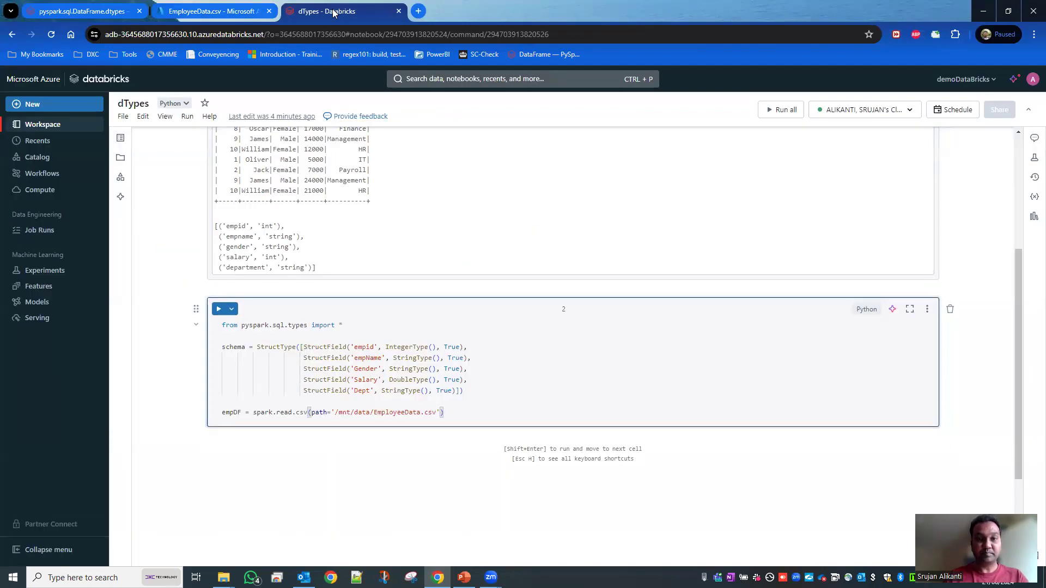
type(", schema=")
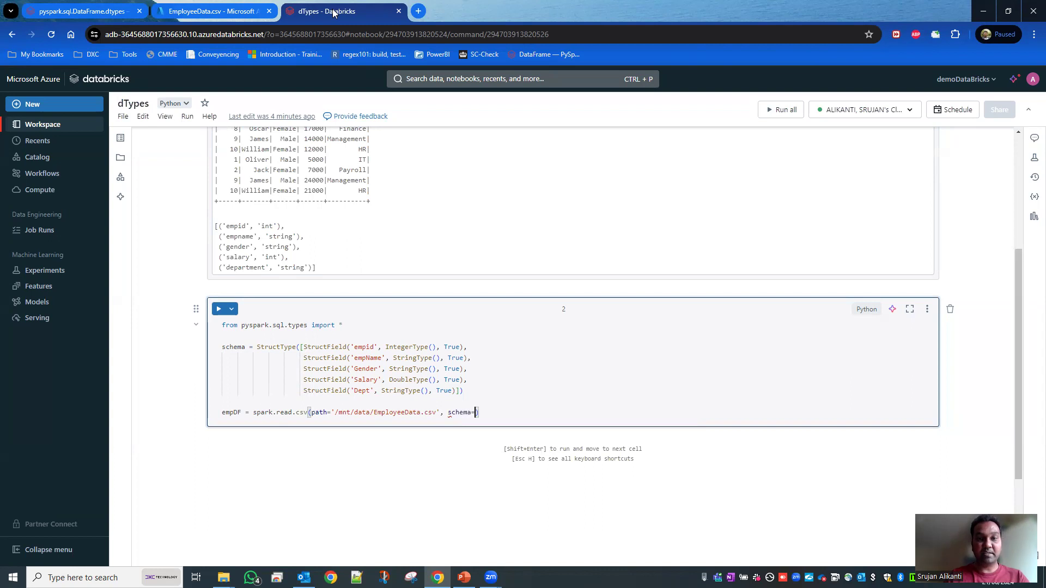
type("schem")
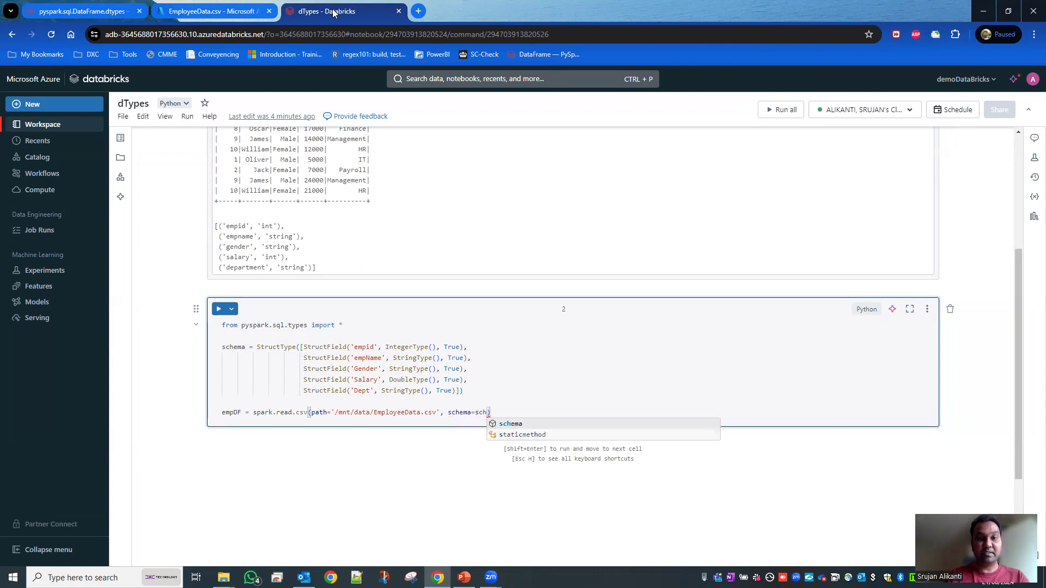
type("a")
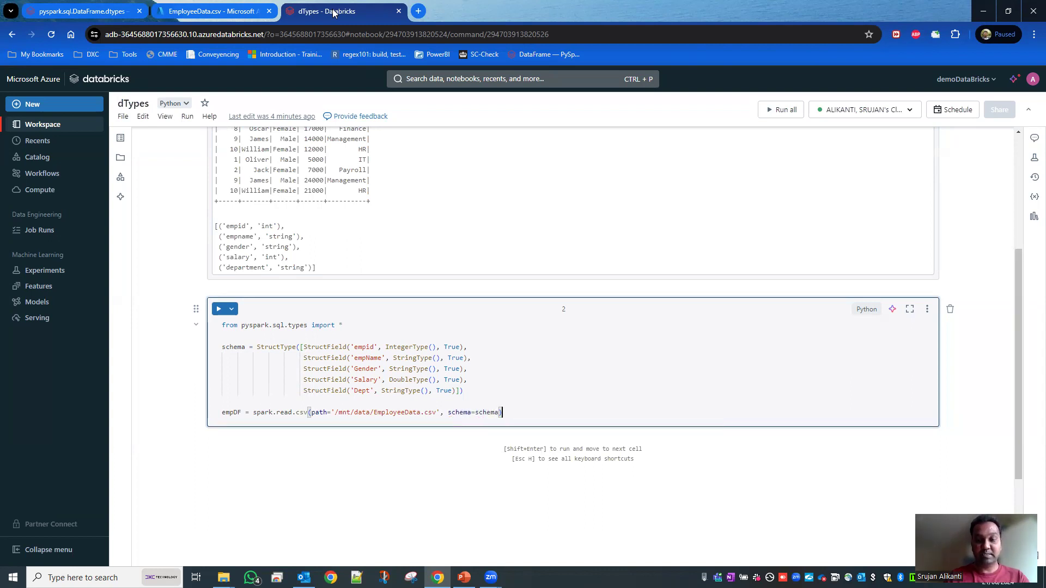
key("Return")
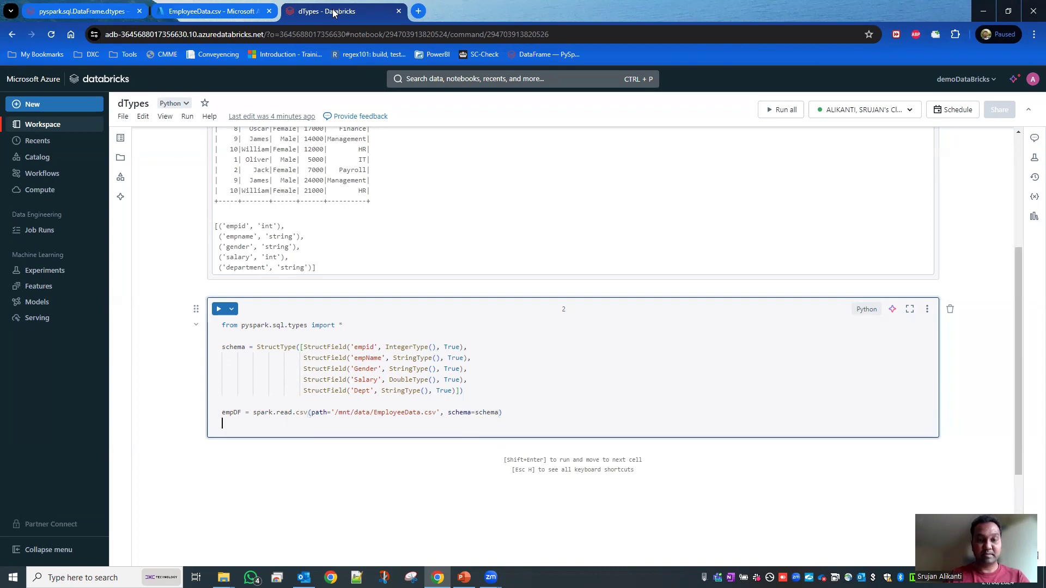
type("empDF.s")
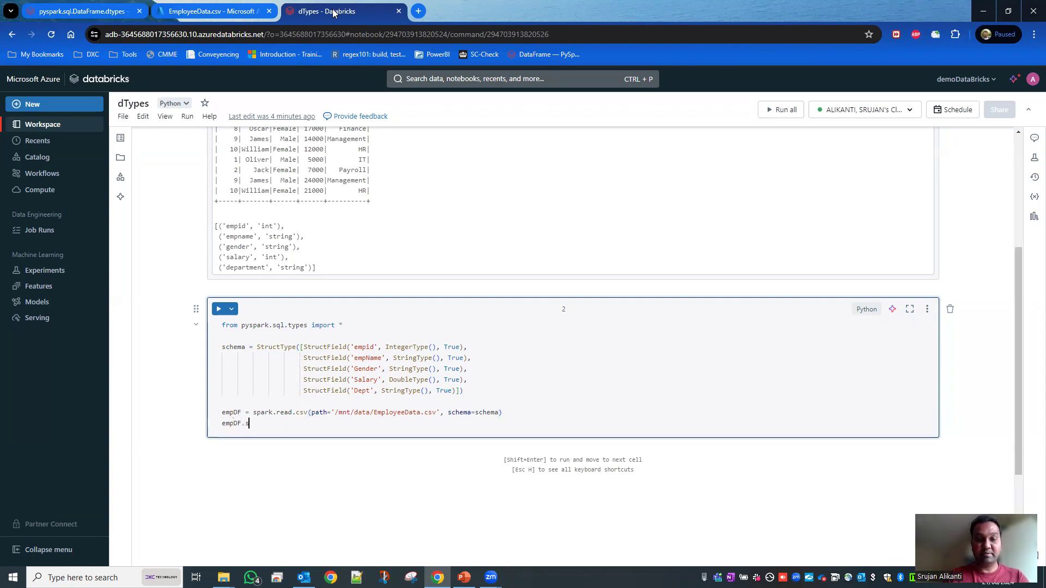
type("how()")
key("Return")
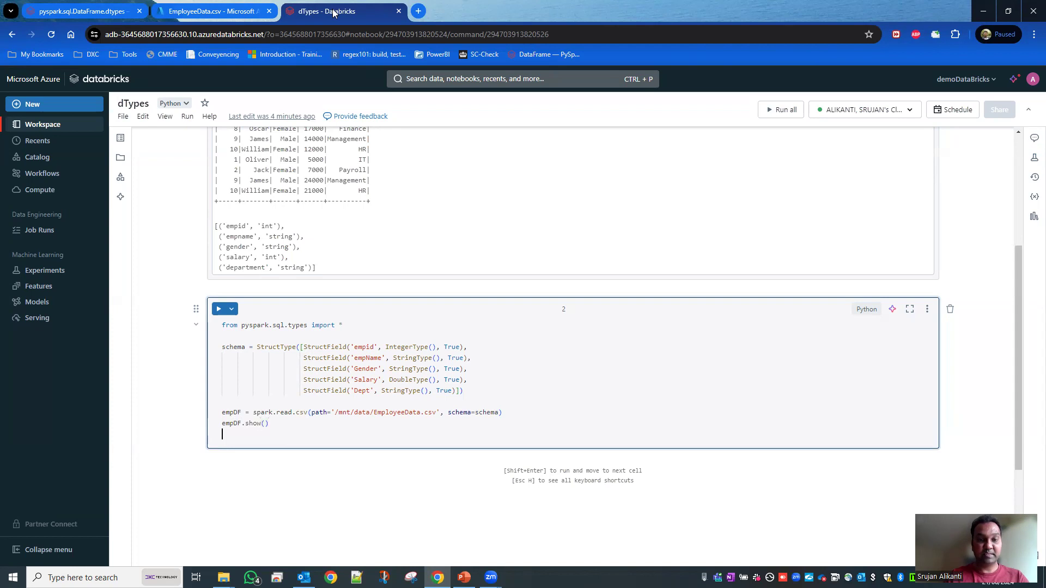
type("empDF.")
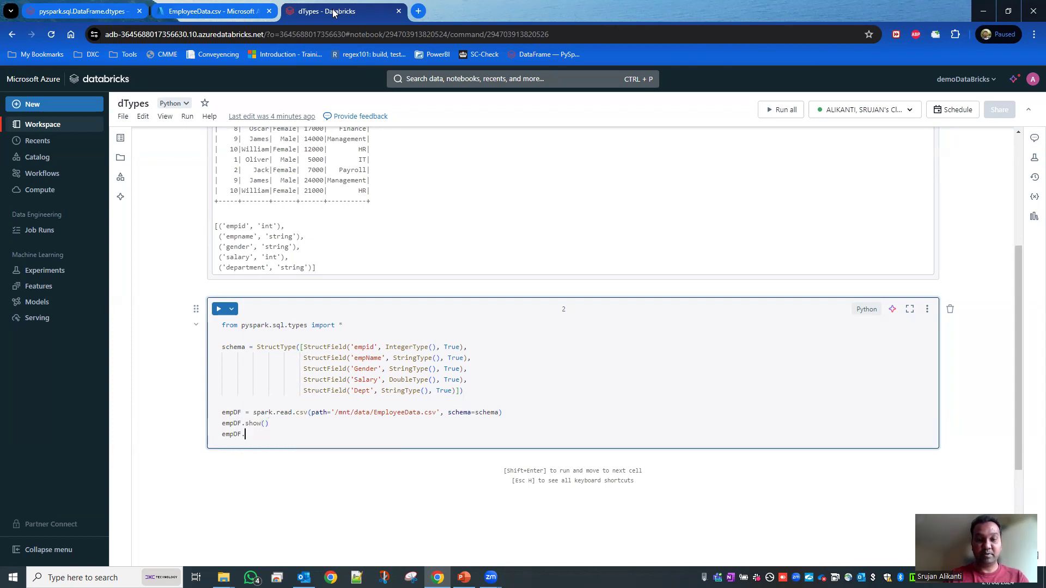
type("dtypes")
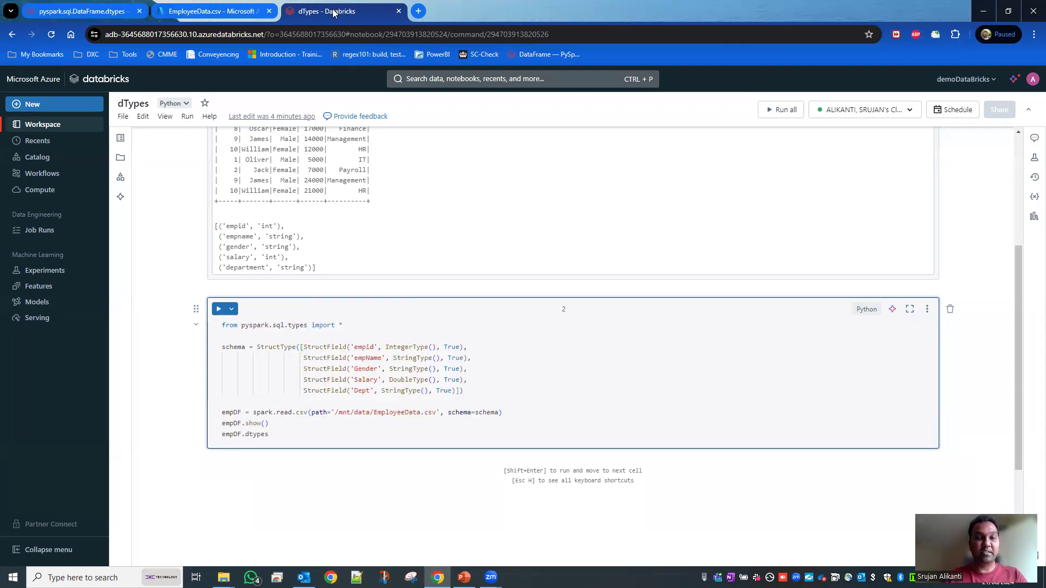
key("shift+Return")
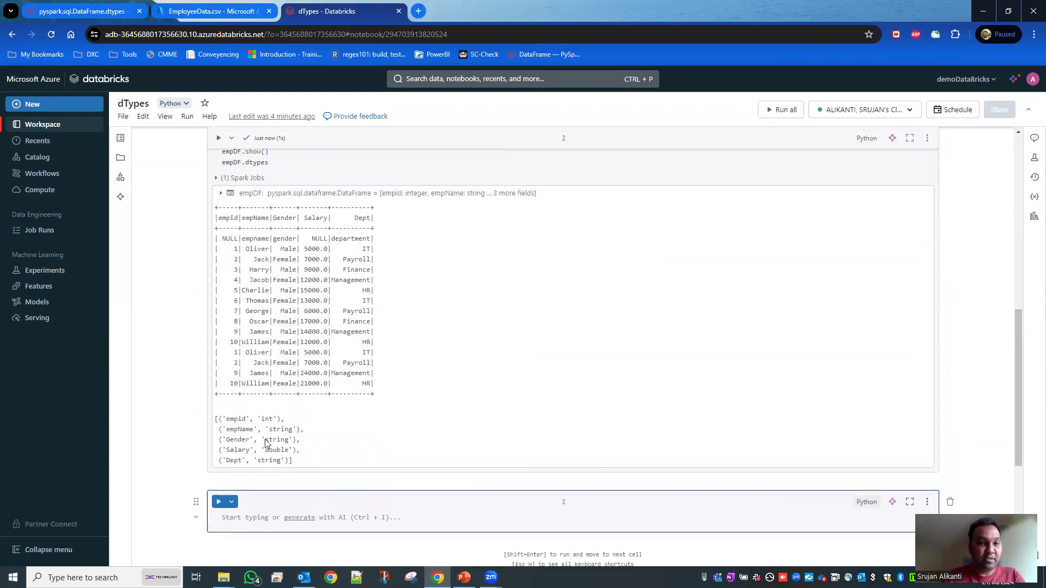
left_click_drag(264, 443, 213, 416)
left_click(287, 446)
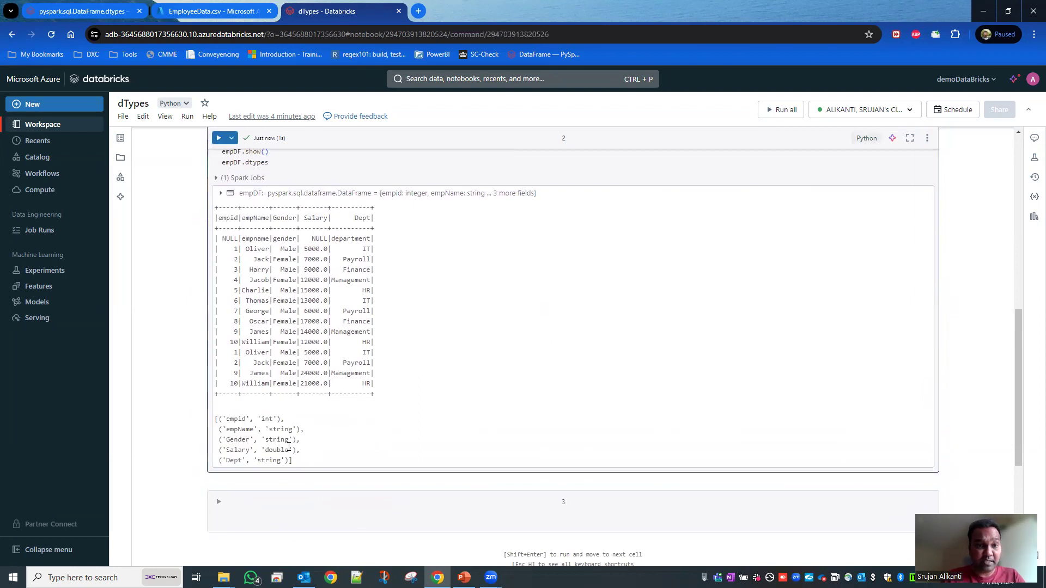
left_click_drag(292, 450, 221, 449)
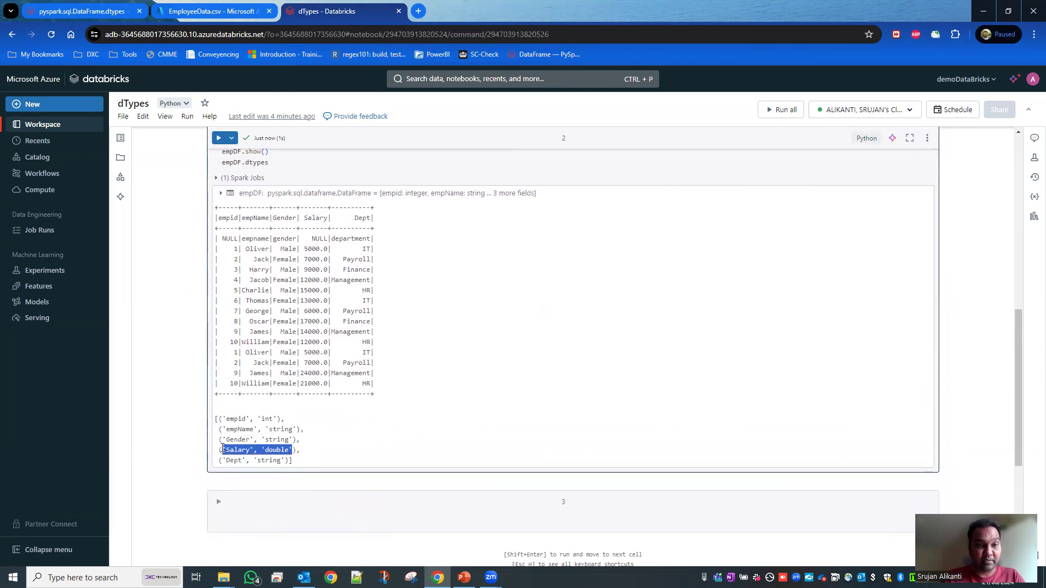
scroll(372, 450, "up", 1)
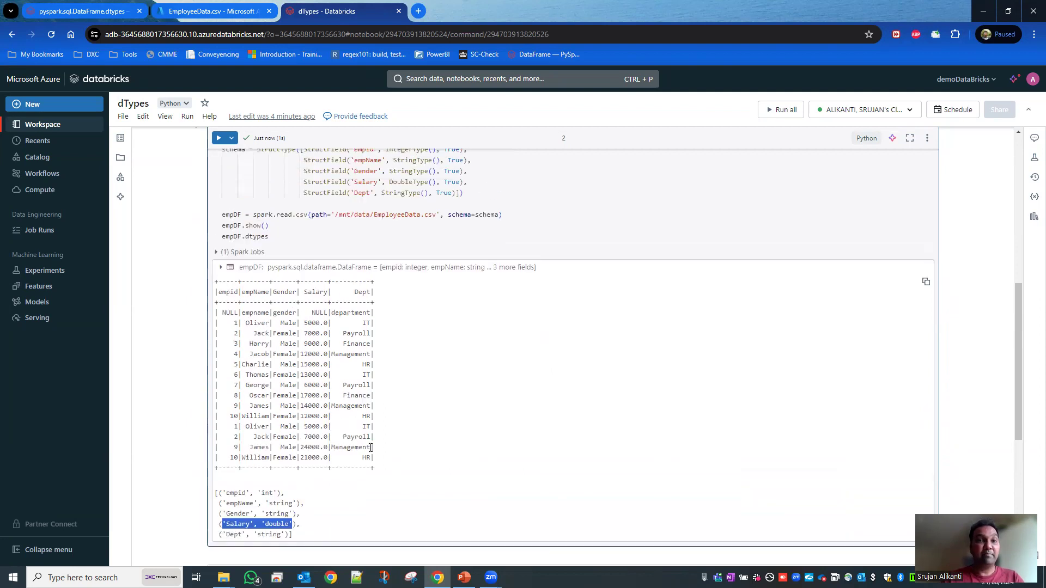
scroll(420, 277, "up", 1)
scroll(419, 213, "up", 1)
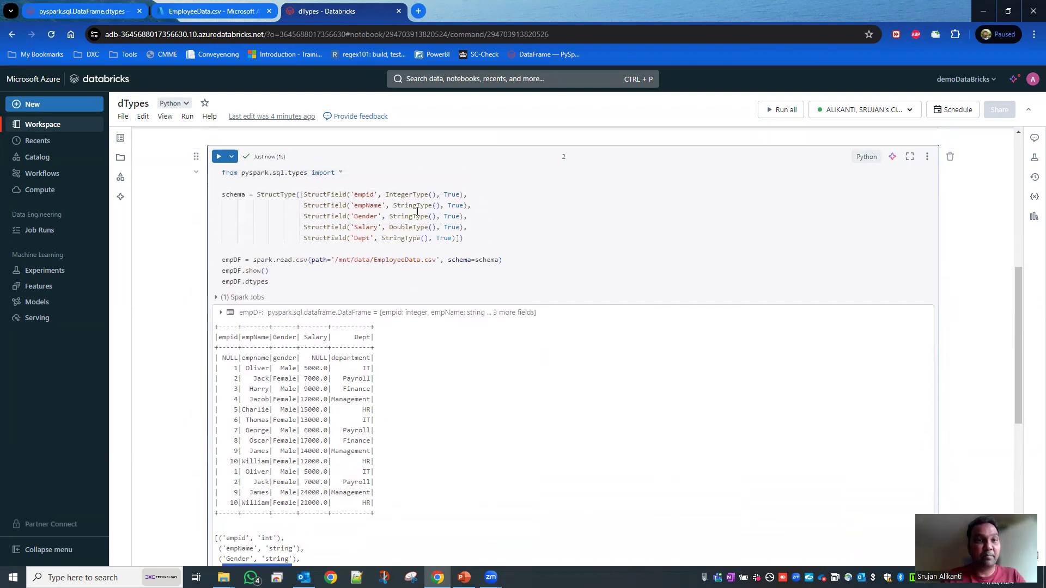
scroll(417, 212, "up", 2)
scroll(416, 215, "up", 1)
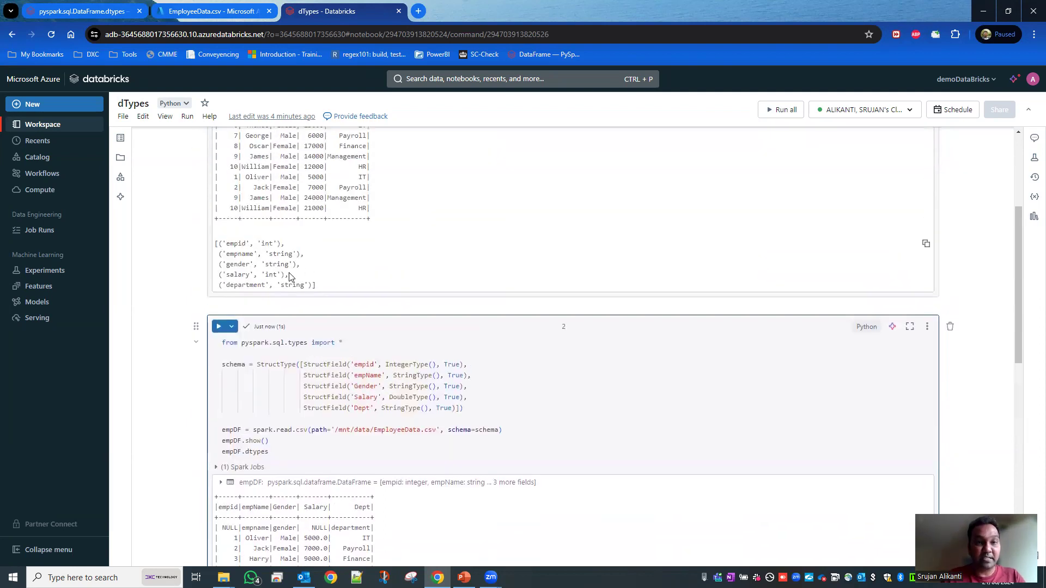
left_click_drag(288, 275, 219, 275)
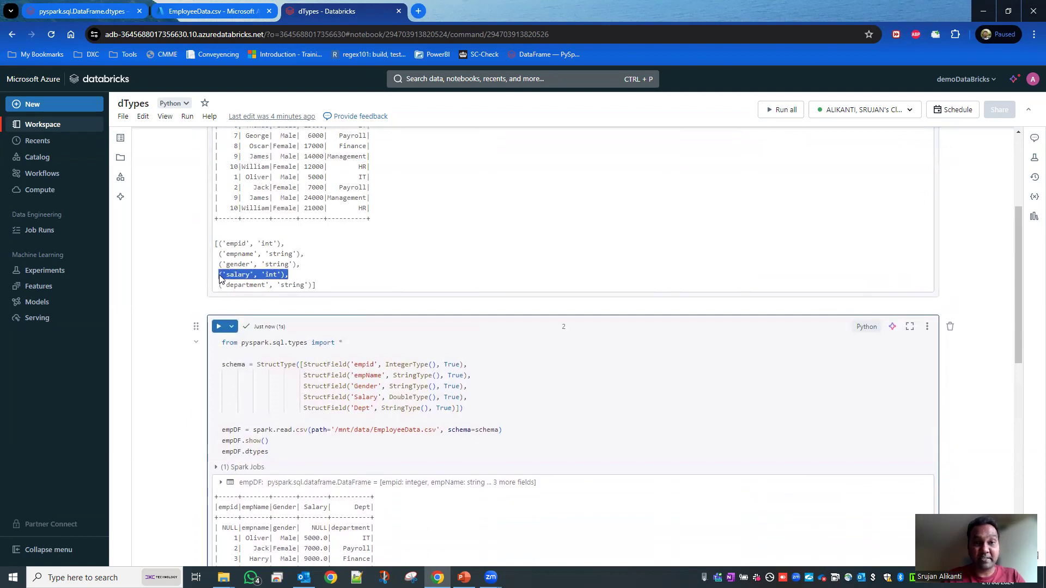
scroll(514, 306, "down", 3)
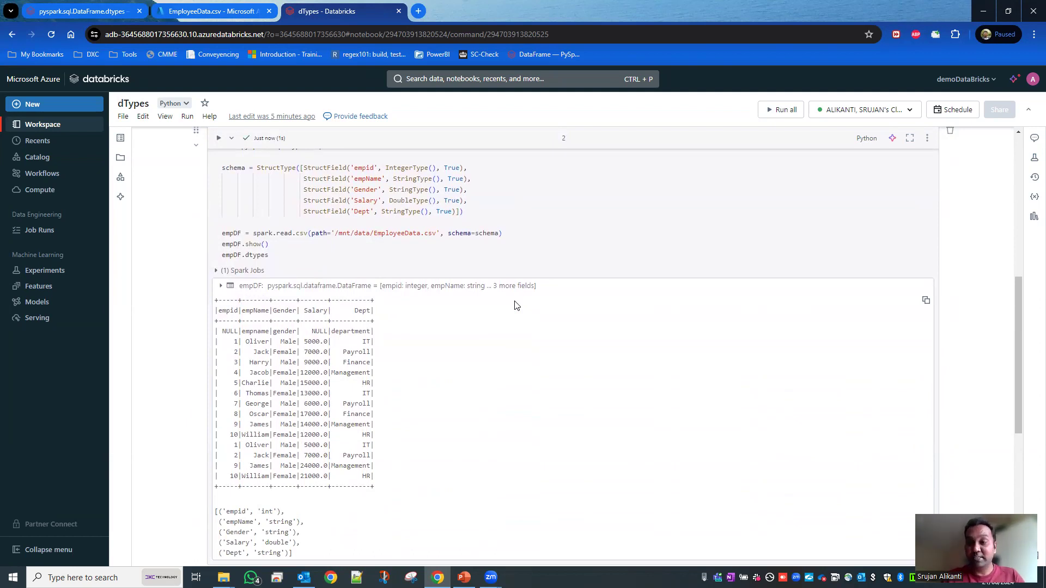
scroll(514, 306, "down", 1)
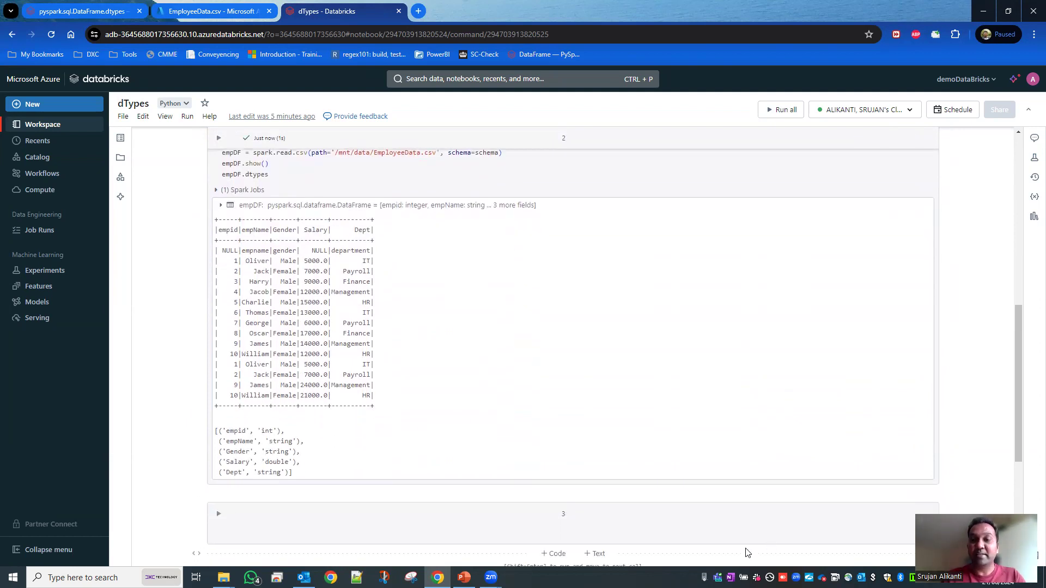